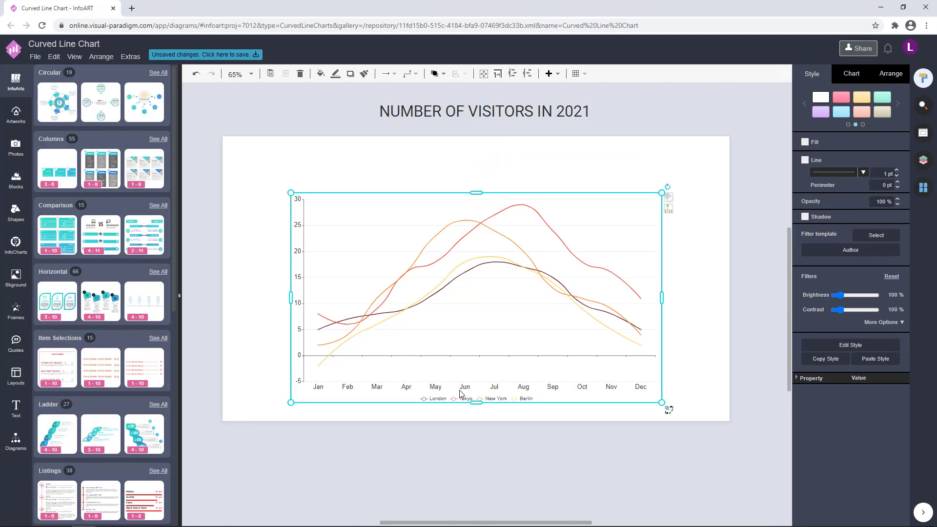
Shorten and widen the line chart so it spans most of the page width in the upper half of the page
drag(476, 403, 477, 312)
drag(501, 210, 481, 182)
click(716, 242)
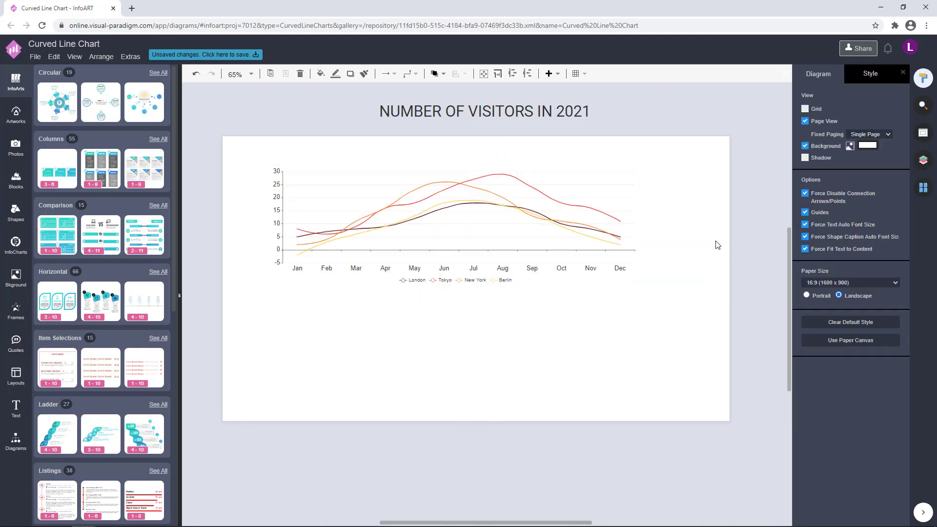
drag(467, 231, 448, 227)
drag(623, 221, 694, 223)
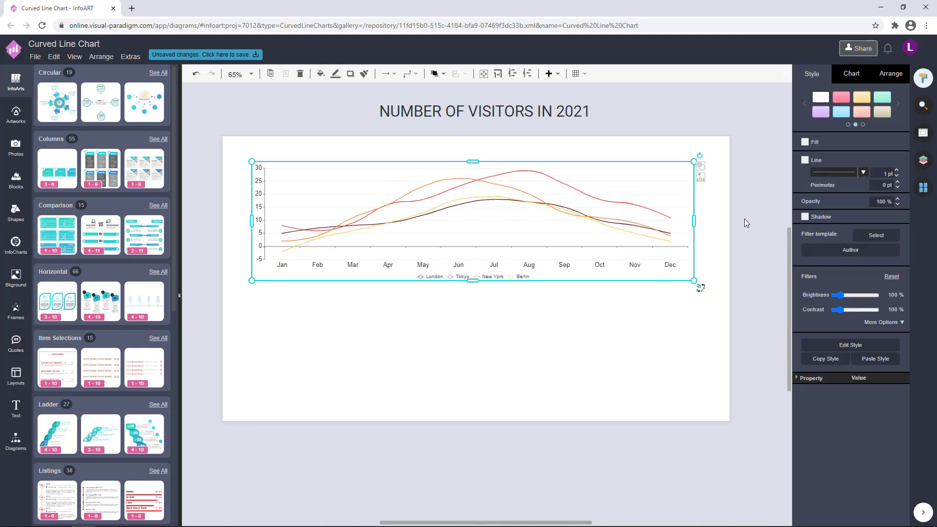
Lower the line chart's upper edge slightly and move the chart up close to the page's upper margin
drag(473, 160, 472, 171)
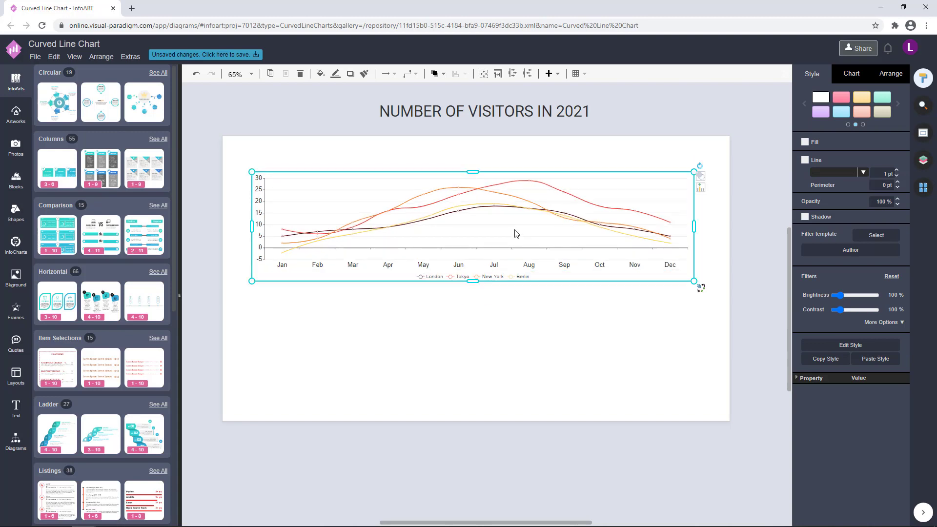
click(565, 341)
drag(527, 238, 525, 222)
click(524, 357)
click(482, 243)
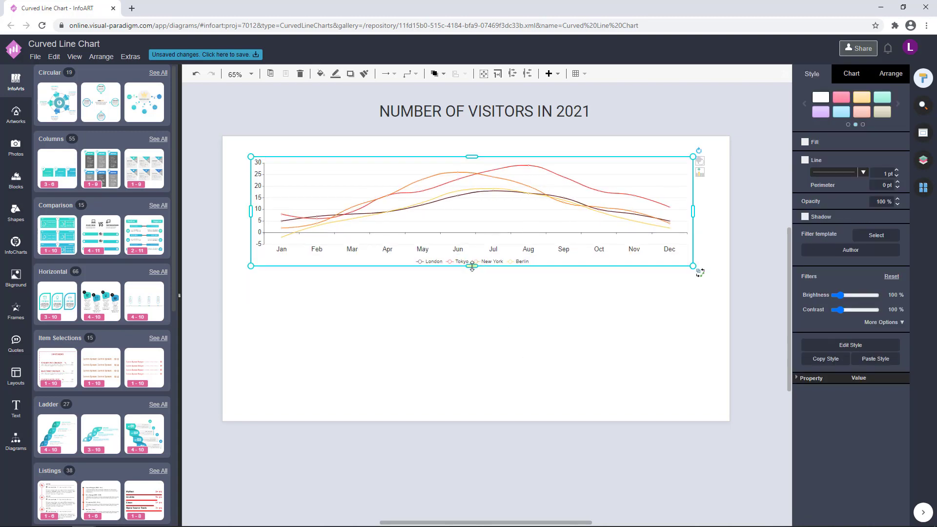
Increase the line chart's height slightly and move it down to around the vertical middle of the page
drag(473, 266, 472, 274)
click(500, 374)
drag(518, 250, 520, 299)
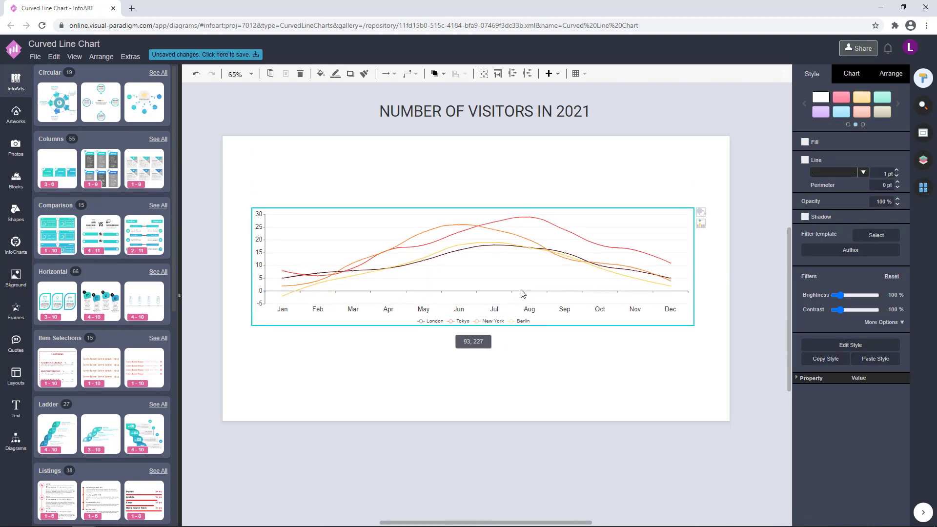
click(594, 145)
click(541, 244)
drag(477, 205, 477, 204)
click(540, 153)
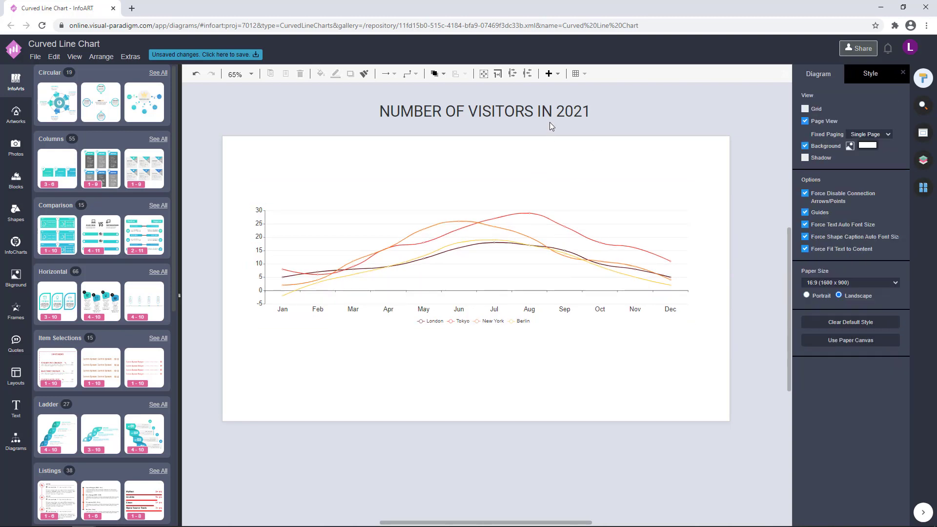
Move the "NUMBER OF VISITORS IN 2021" title onto the page above the chart and raise the chart's upper edge slightly
drag(543, 111, 531, 155)
click(721, 156)
click(529, 229)
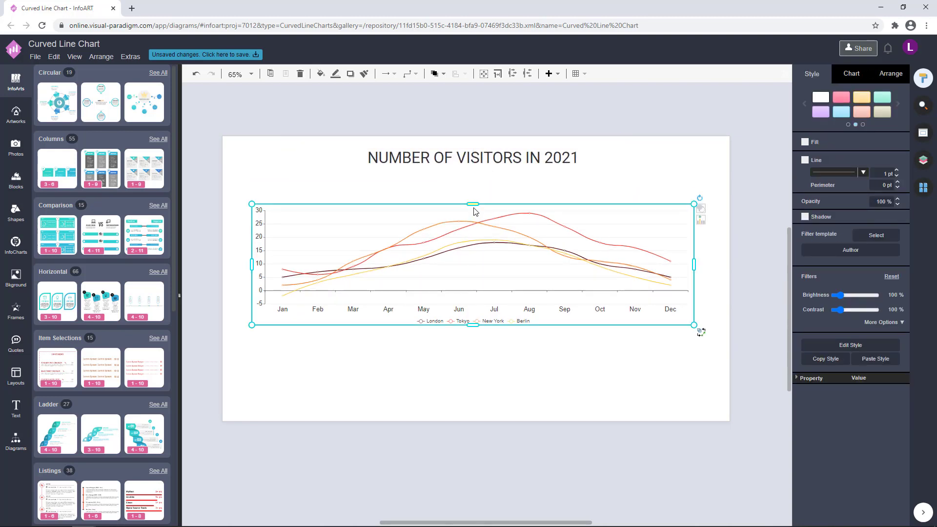
drag(474, 204, 474, 199)
click(599, 189)
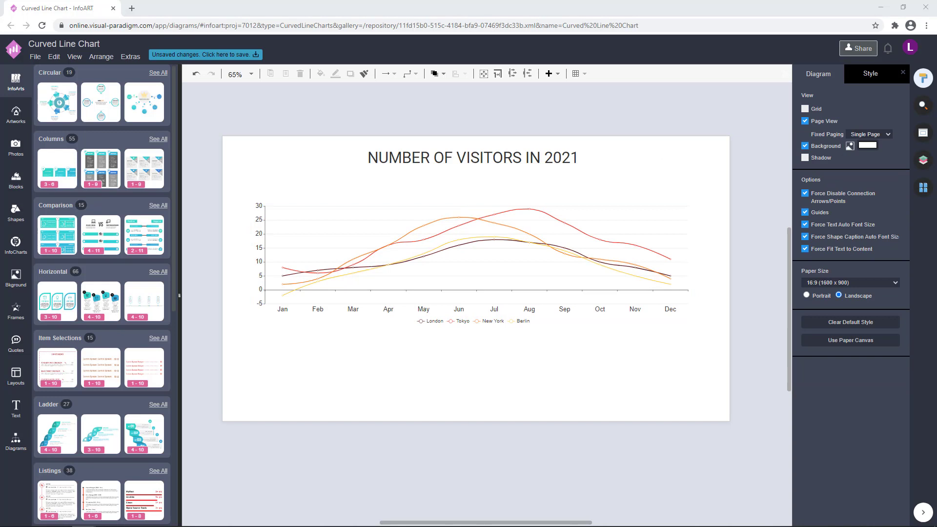
Add a four-line Lorem ipsum text block and place it just above the left half of the page
click(405, 116)
text(Lorem ipsum dolor sit amet, consectetur adipiscing elit. Mauris ultrices laoreet urna quis luctus. Suspendisse ac metus at felis mollis rutrum. In mollis nunc quis ipsum viverra, et vulputate lacus accumsan.)
drag(492, 127, 333, 99)
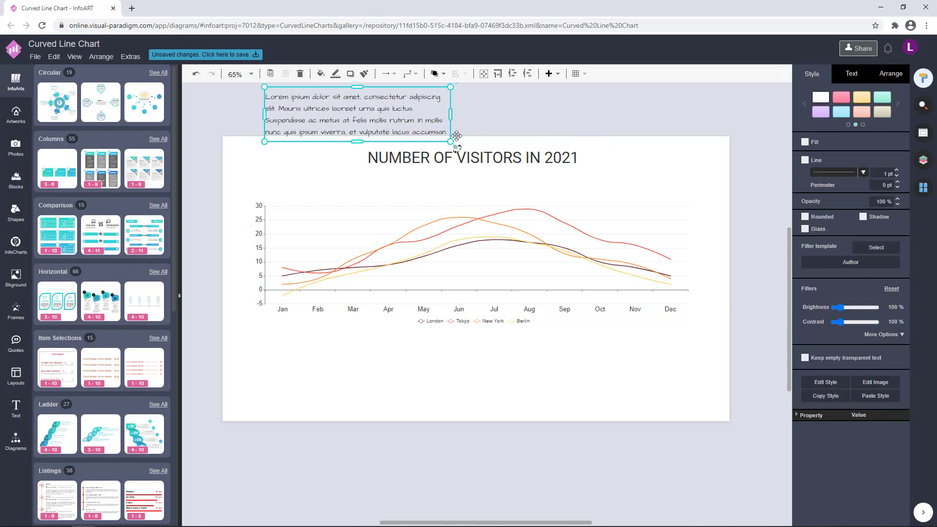
Set the font of the "NUMBER OF VISITORS IN 2021" title to Alatsi
click(557, 159)
click(850, 78)
click(891, 108)
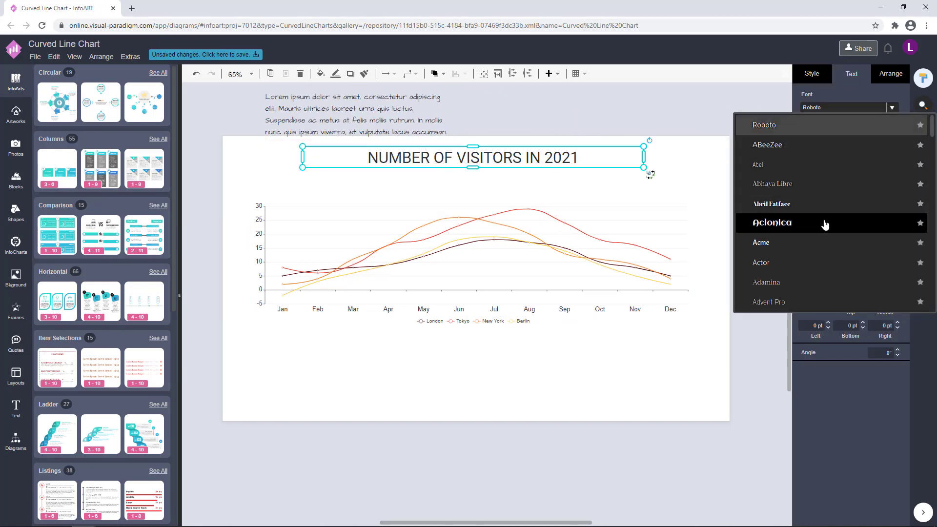
scroll(824, 225, up, 15)
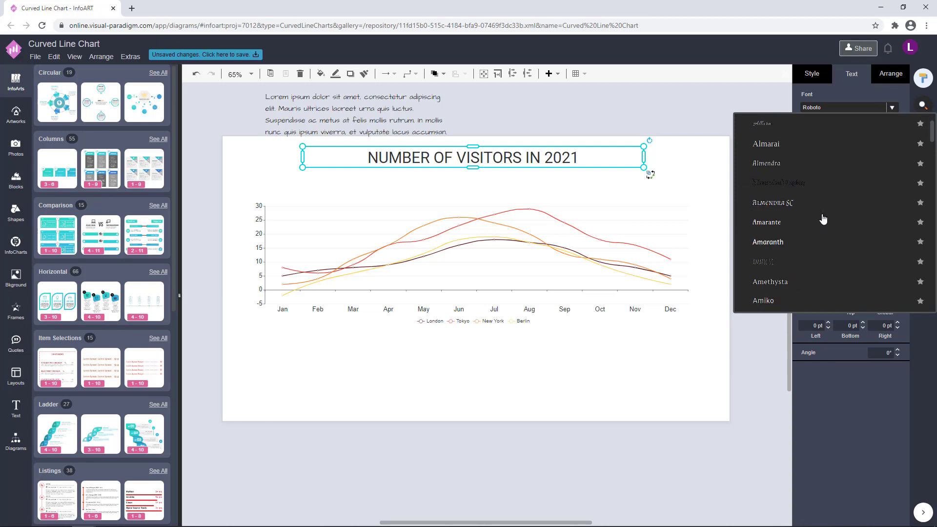
click(788, 188)
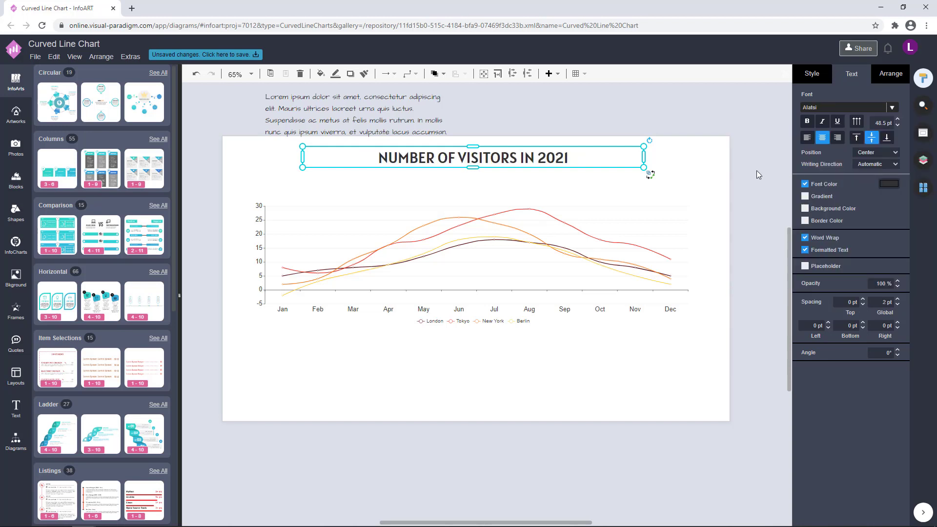
click(695, 163)
Shrink the Lorem ipsum text block above the page and format it as centre-aligned DM Sans
click(369, 132)
drag(357, 141, 400, 114)
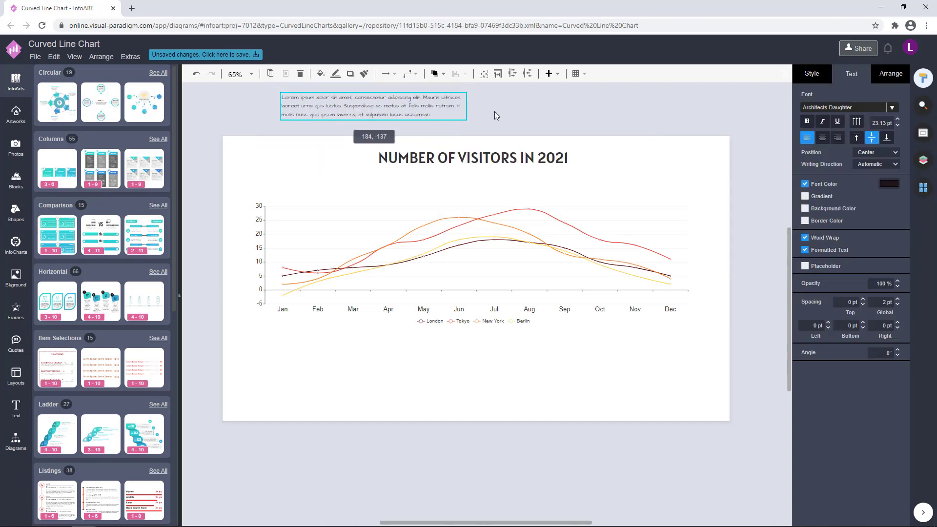
click(893, 107)
scroll(783, 205, down, 20)
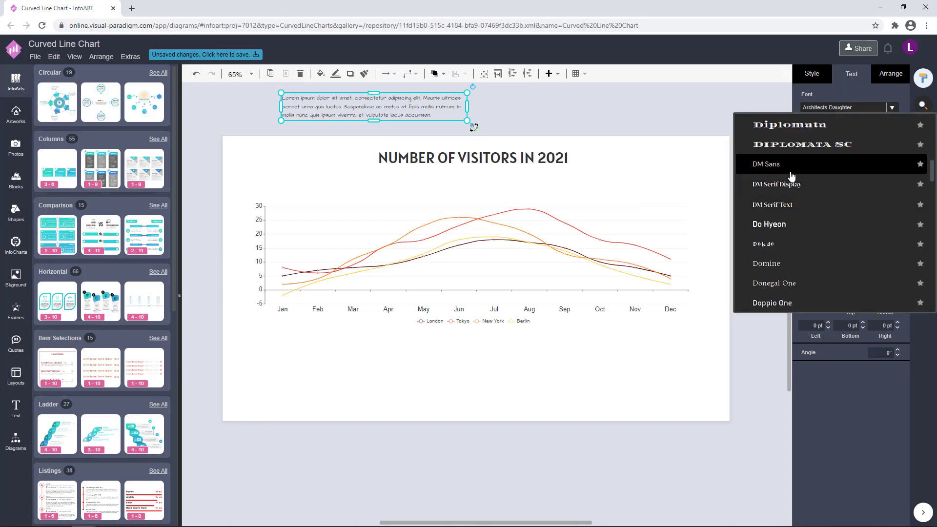
click(770, 165)
click(817, 139)
click(531, 93)
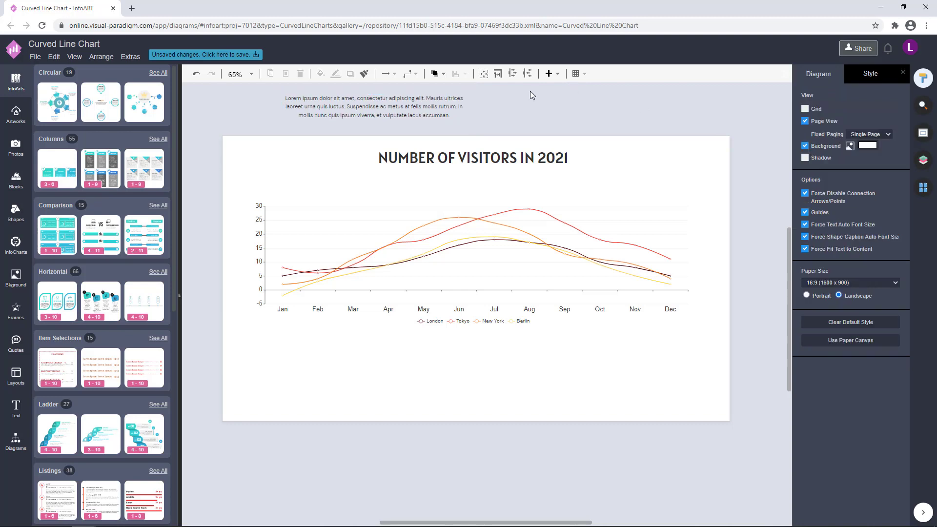
Duplicate the Lorem ipsum text block under the title and shorten the copy to end with "felis mollis rutrum."
drag(403, 104, 558, 124)
double_click(607, 136)
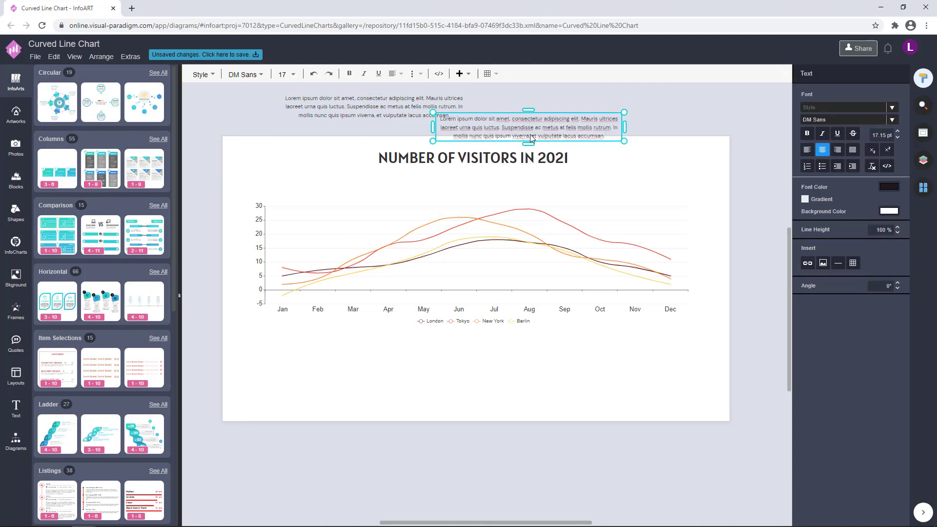
drag(617, 127, 550, 165)
key(BackSpace)
click(680, 118)
click(637, 138)
Centre the title and the description beneath it horizontally on the page, and shift both down slightly
click(518, 153)
shift+click(520, 179)
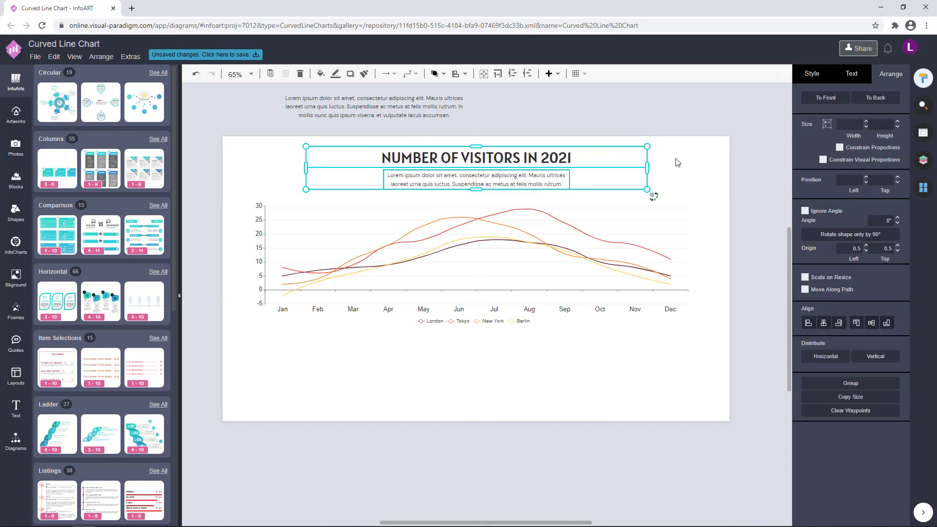
click(539, 163)
click(593, 119)
click(561, 180)
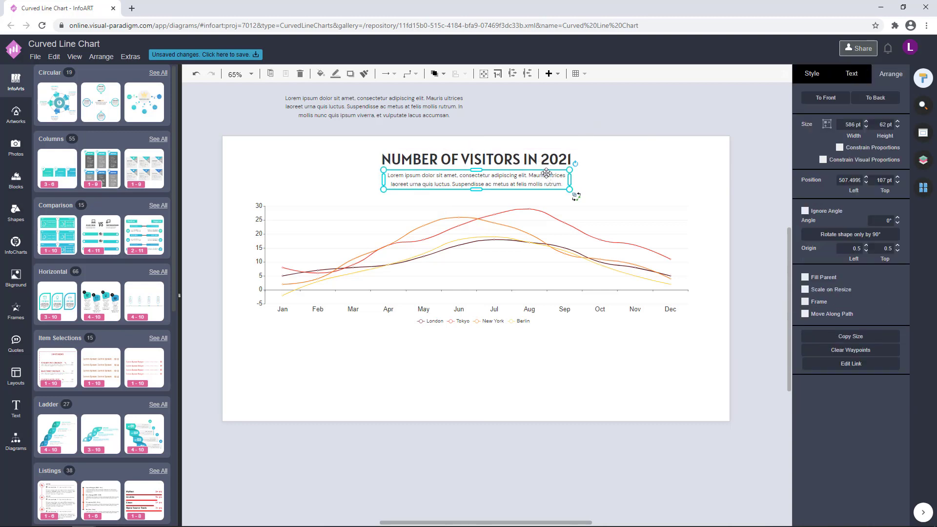
shift+click(546, 158)
click(675, 109)
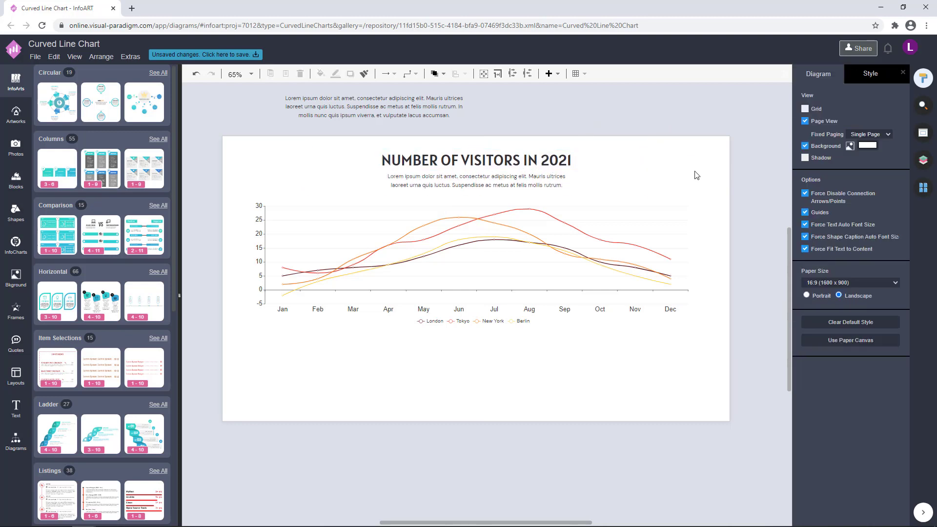
Insert a three-column layout below the chart and resize it to fill the remaining page width and height
click(561, 291)
click(554, 367)
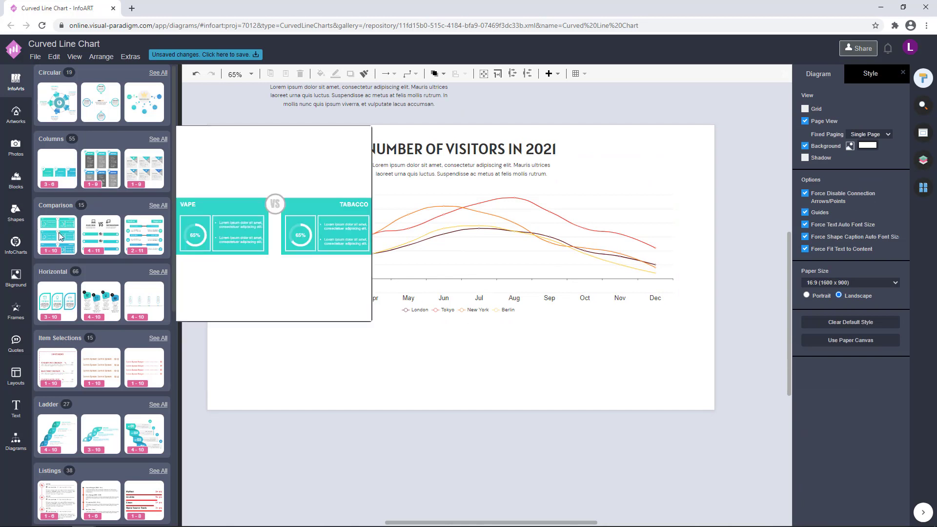
click(14, 384)
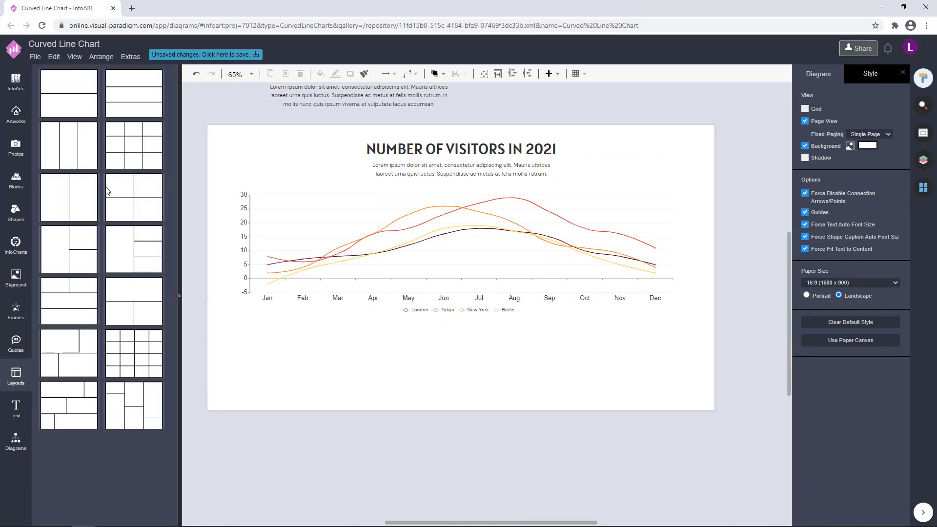
drag(88, 142, 238, 357)
drag(328, 518, 328, 418)
drag(448, 370, 719, 376)
click(613, 360)
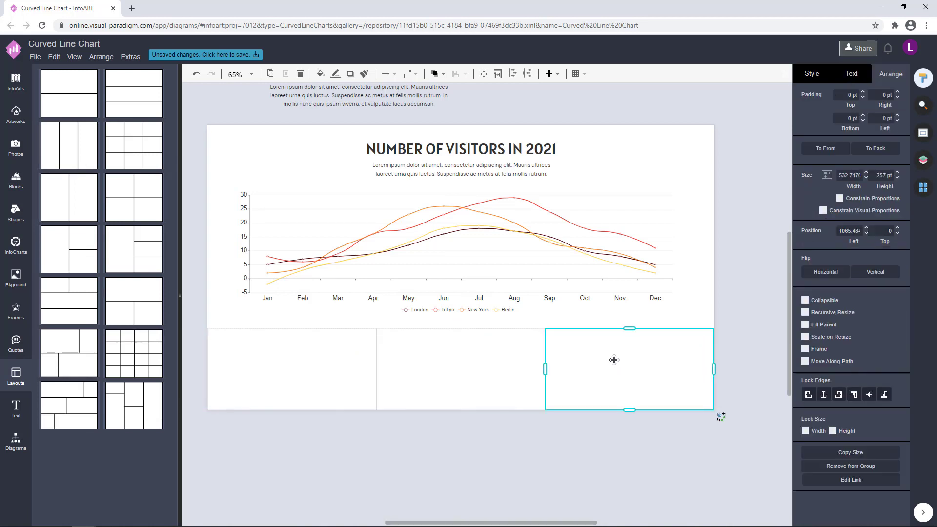
right_click(614, 360)
click(765, 336)
key(ctrl+z)
Split the last layout cell horizontally into two side-by-side cells
click(609, 358)
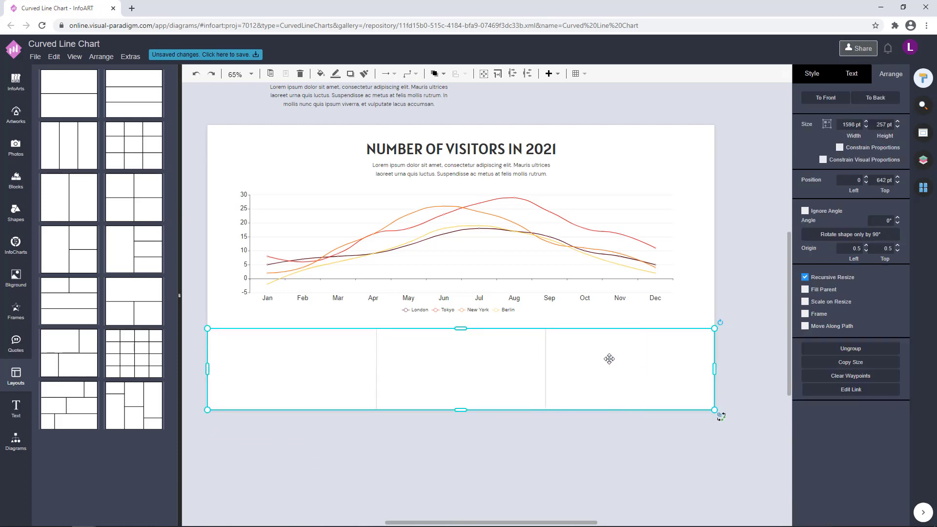
right_click(609, 358)
click(585, 359)
click(583, 357)
click(582, 356)
right_click(581, 356)
click(774, 318)
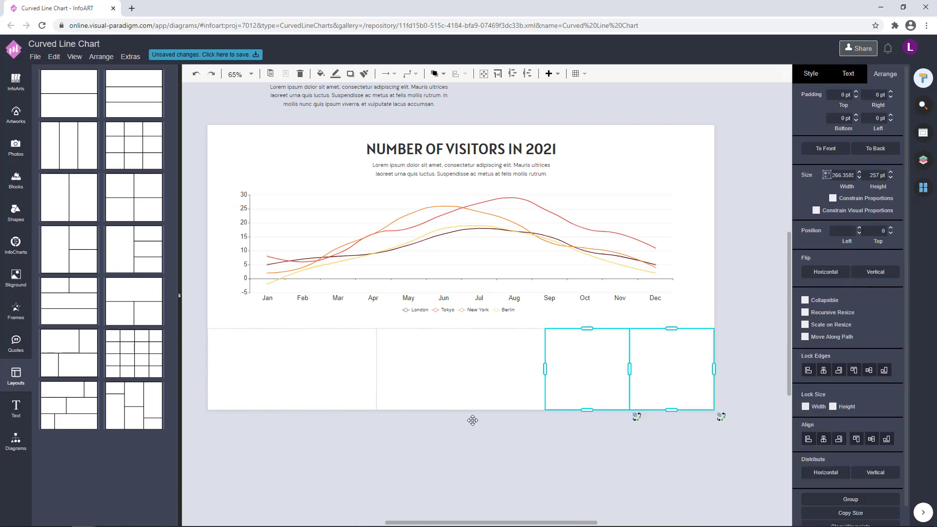
Distribute the widths of all four layout cells evenly
click(473, 421)
click(324, 356)
click(324, 356)
shift+click(477, 360)
shift+click(557, 362)
shift+click(653, 357)
right_click(652, 357)
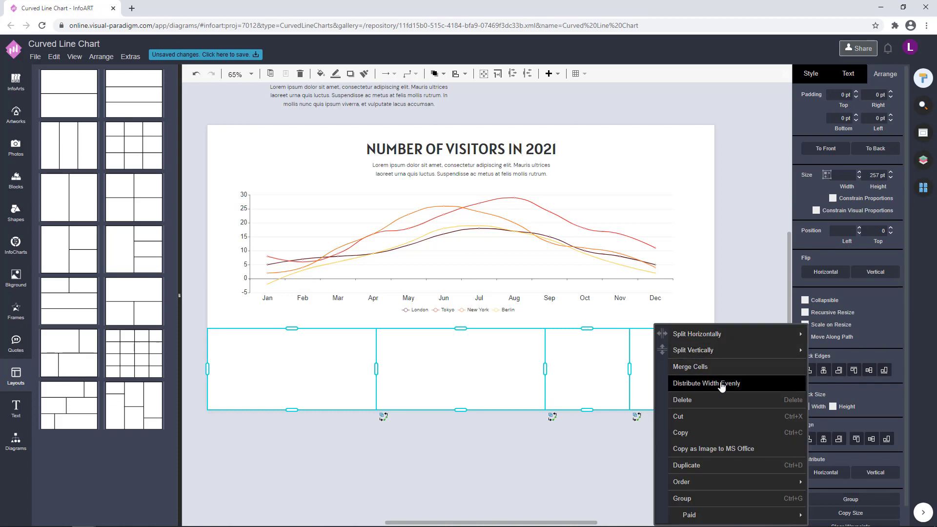
click(717, 384)
click(527, 387)
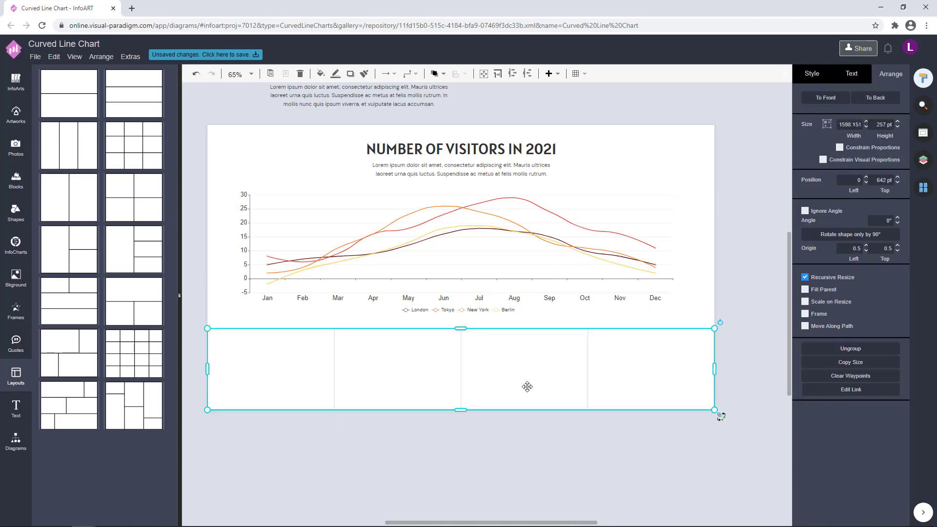
Split the third of the four layout cells horizontally into two cells
click(510, 359)
right_click(510, 360)
mouse_move(634, 317)
click(700, 319)
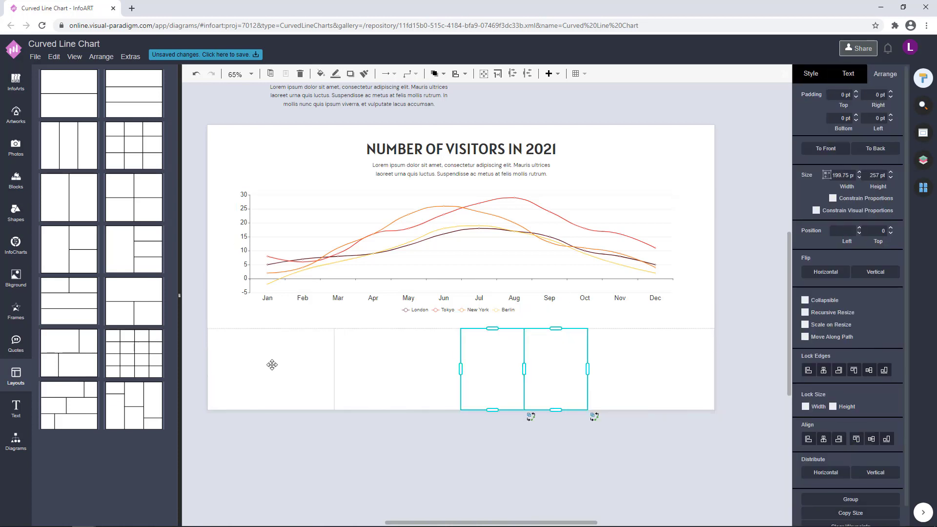
Distribute the widths of all five layout cells evenly across the page
click(271, 364)
click(270, 364)
shift+click(413, 368)
shift+click(493, 369)
shift+click(540, 369)
shift+click(622, 366)
right_click(623, 367)
click(676, 383)
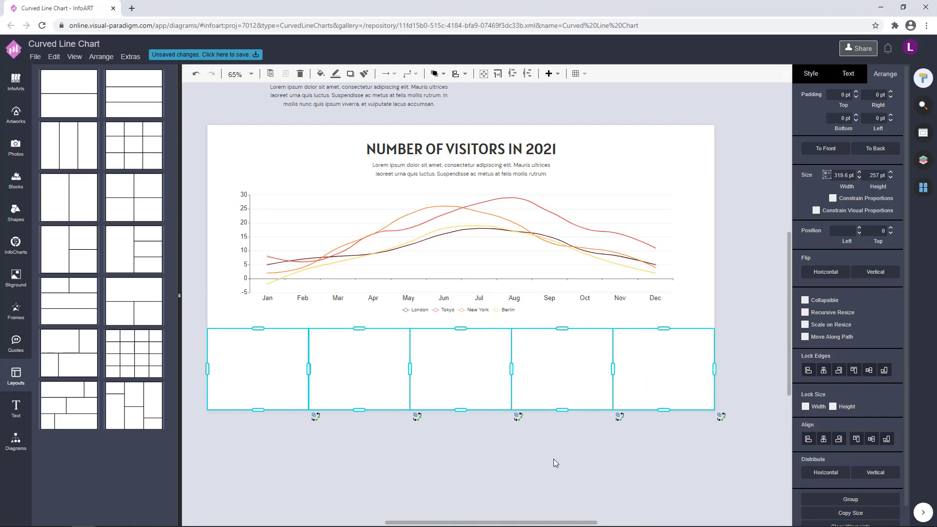
click(552, 464)
click(464, 258)
click(742, 272)
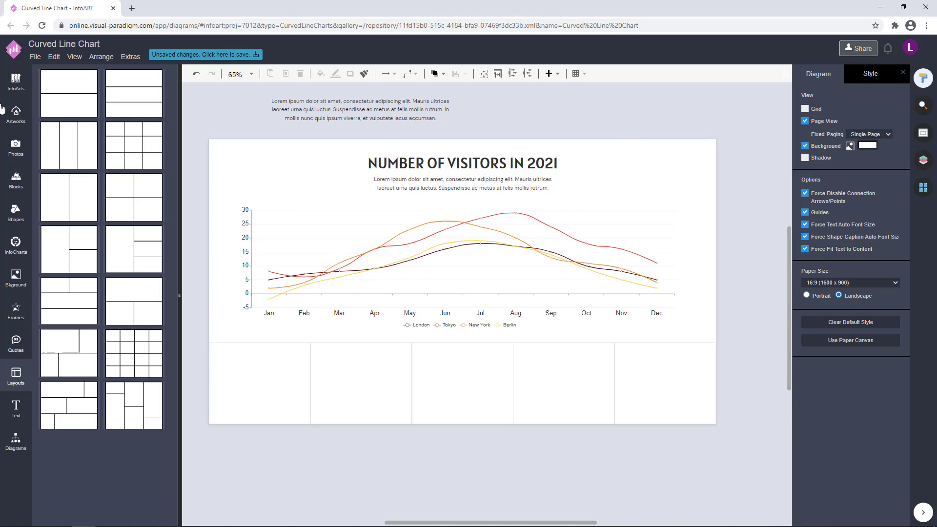
Browse the isometric object illustrations in the artworks library, including the City category, for travel-related artwork
click(17, 116)
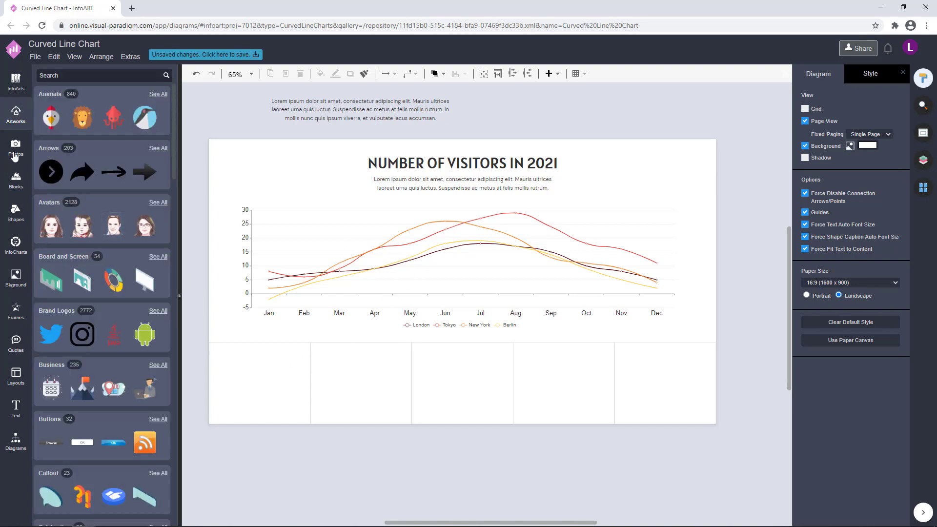
scroll(84, 171, down, 20)
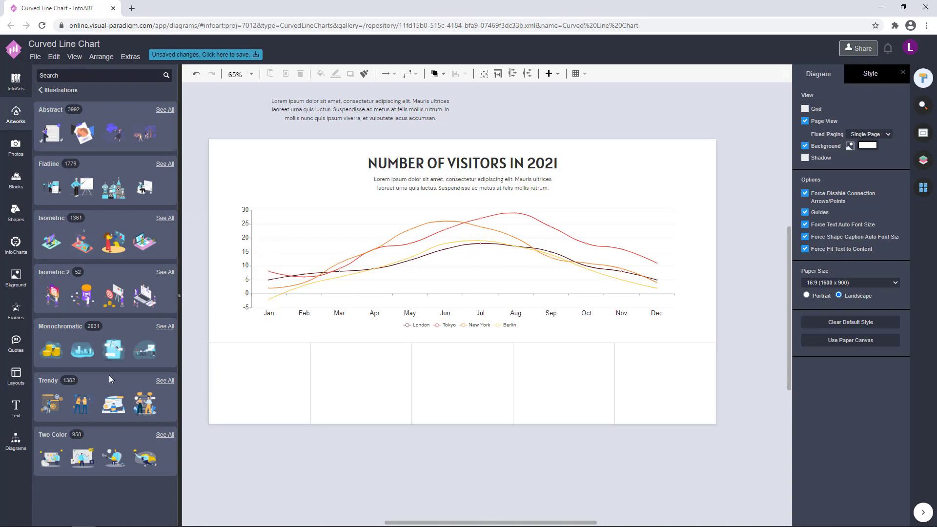
click(62, 219)
click(49, 126)
key(Delete)
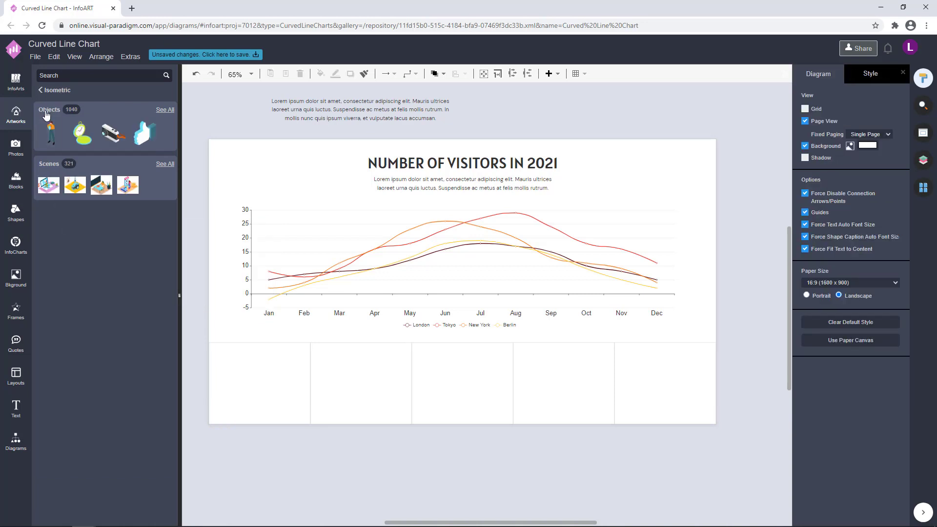
click(46, 112)
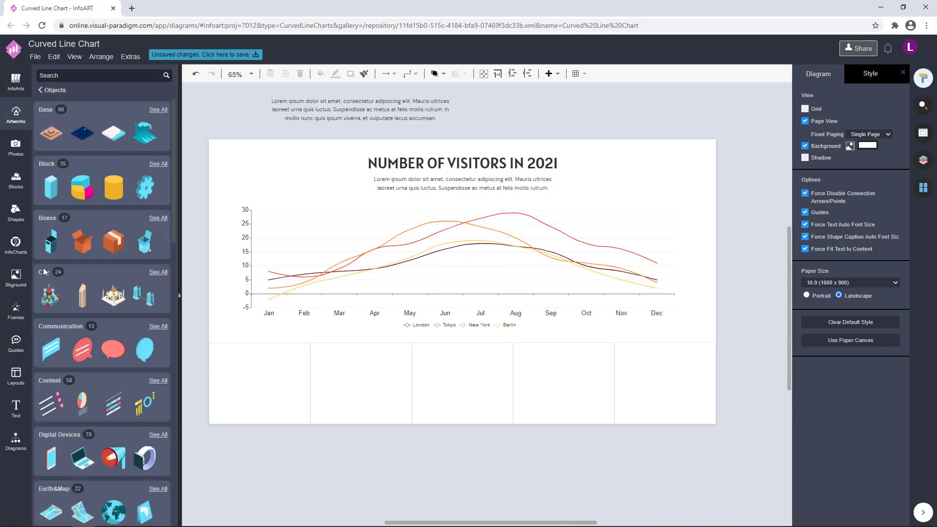
click(43, 271)
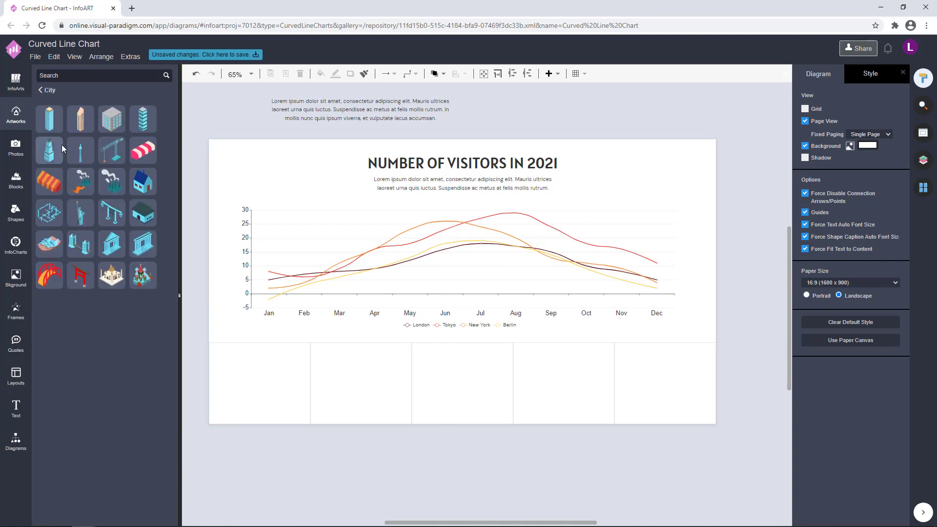
click(43, 91)
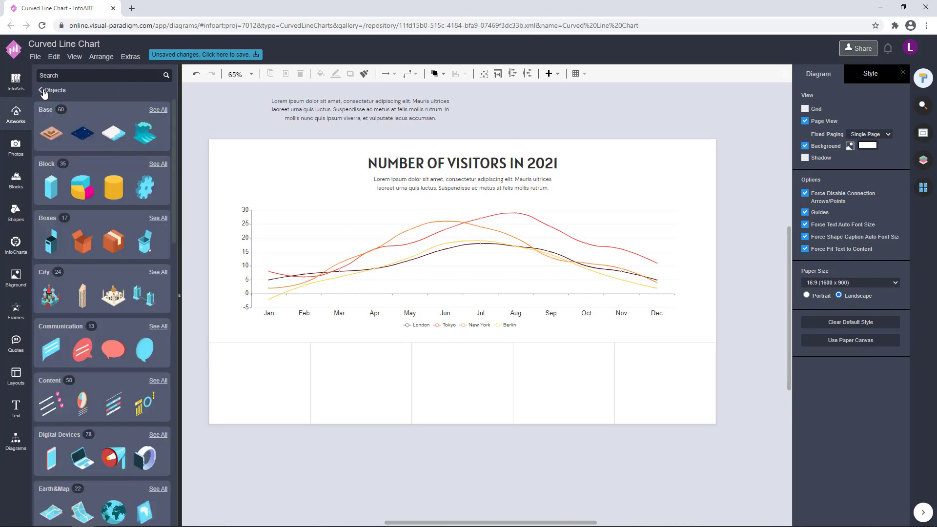
scroll(92, 166, down, 4)
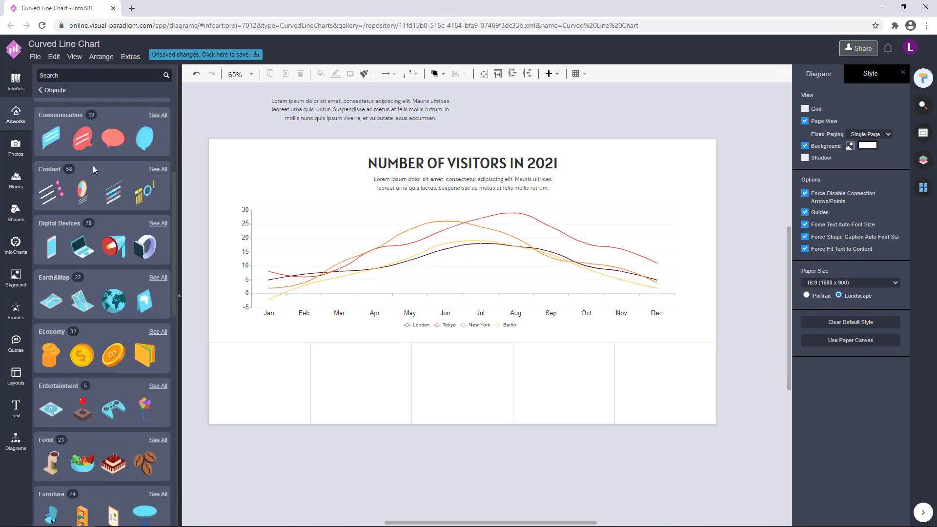
scroll(93, 165, down, 4)
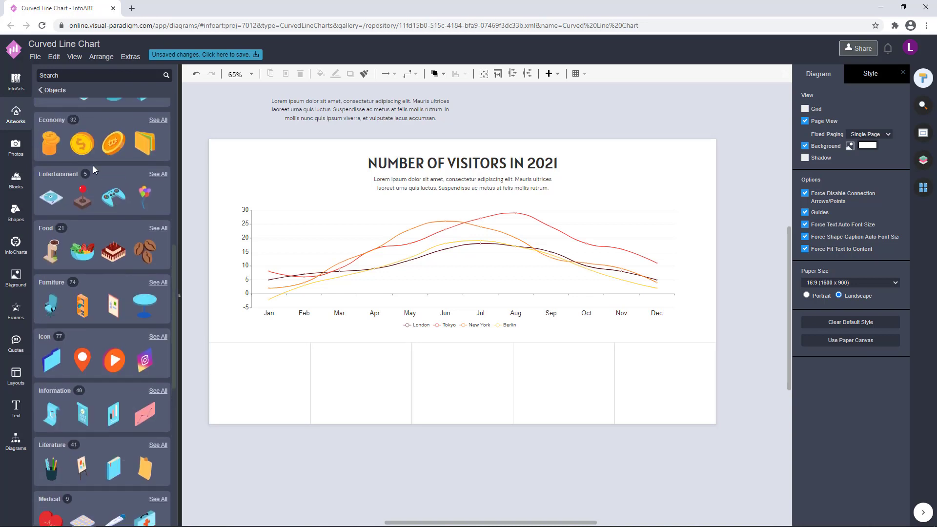
scroll(134, 292, down, 4)
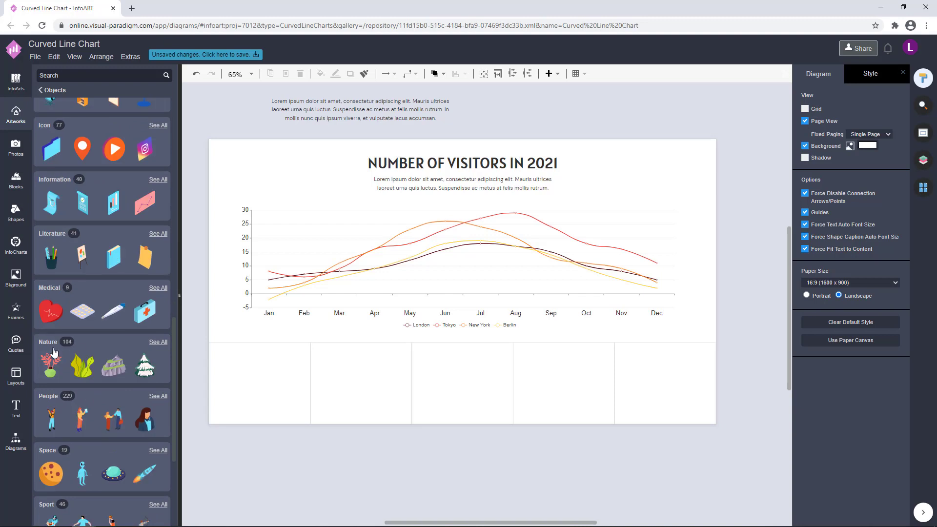
scroll(53, 344, down, 4)
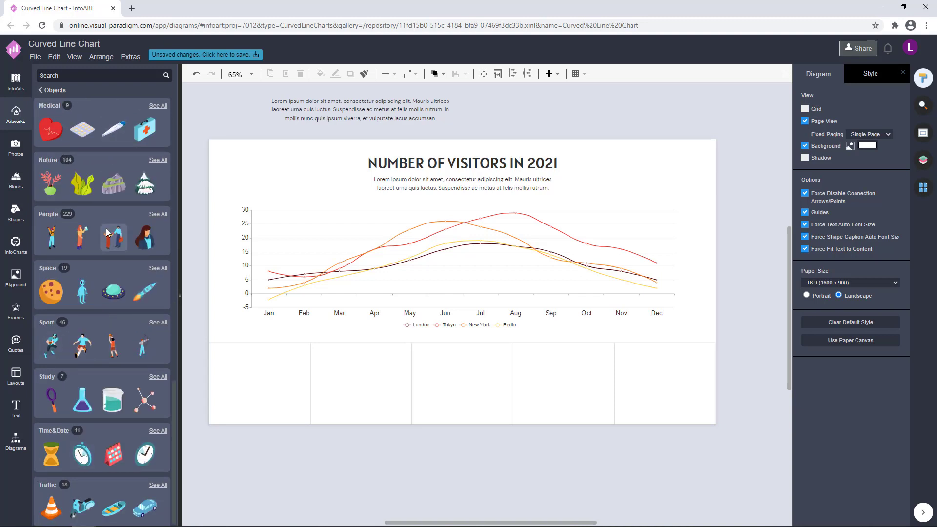
scroll(108, 232, up, 8)
click(48, 93)
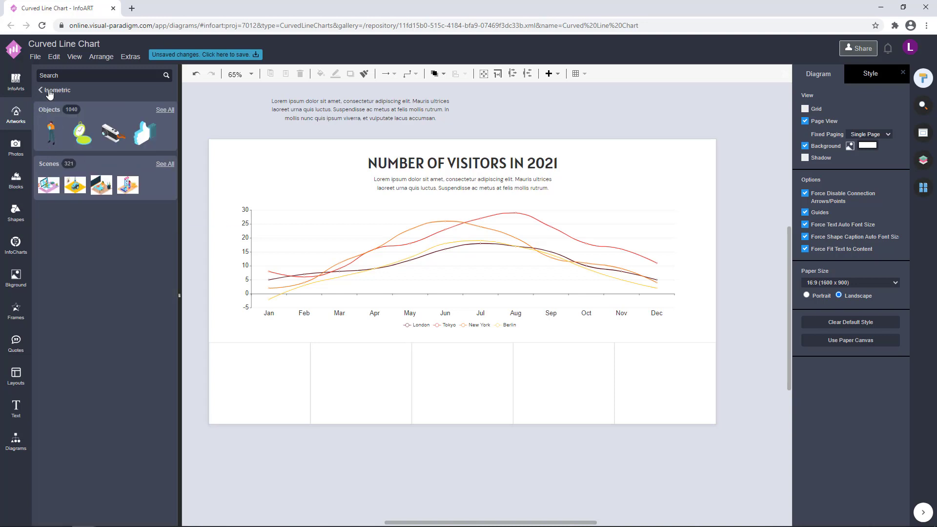
Place the purple suitcase from the Other category of the abstract object illustrations to the left of the infographic title, about 150 x 140 pt
click(49, 91)
click(56, 115)
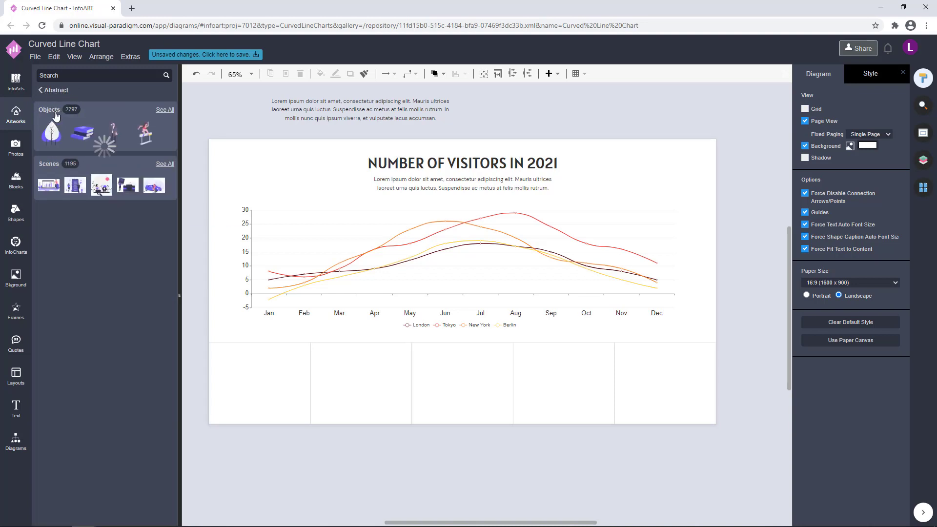
click(104, 147)
scroll(104, 204, down, 5)
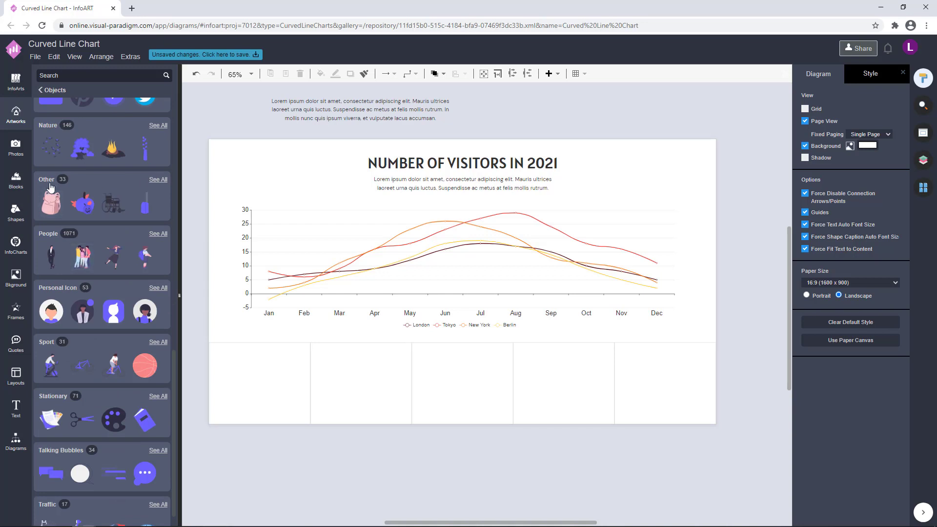
click(104, 206)
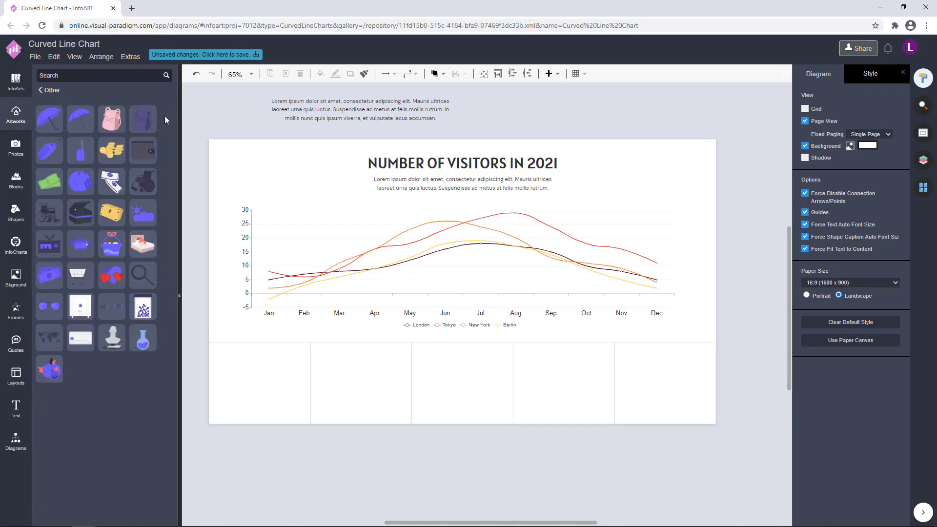
drag(205, 346, 333, 178)
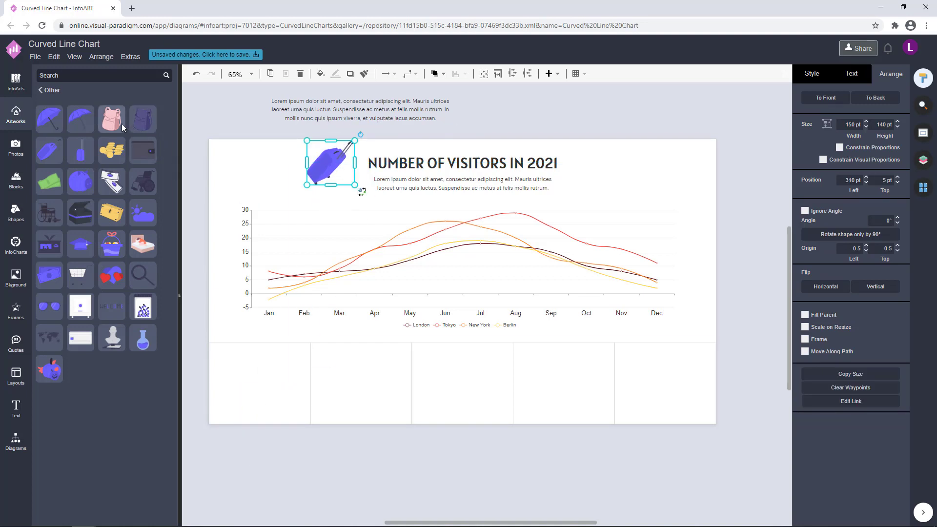
Place the pink backpack artwork to the right of the infographic title
mouse_move(115, 124)
drag(114, 124, 628, 165)
key(ctrl+z)
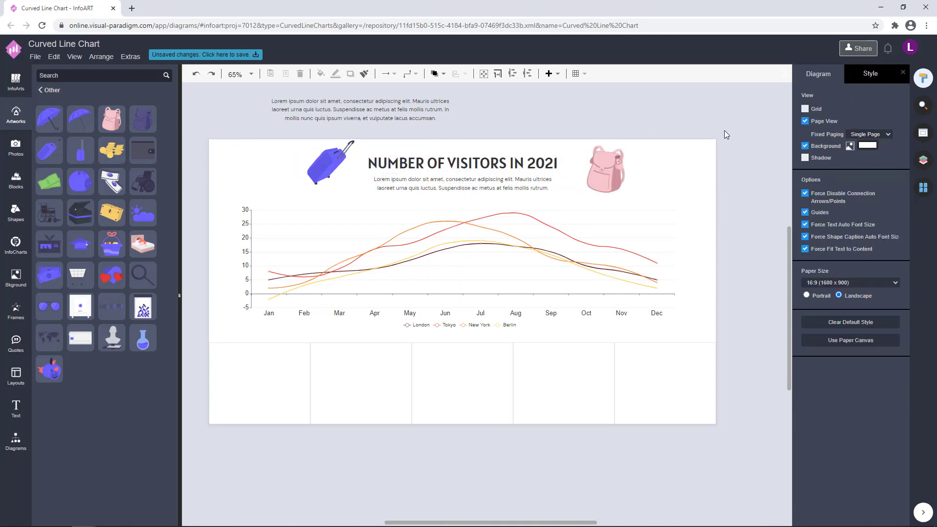
click(283, 372)
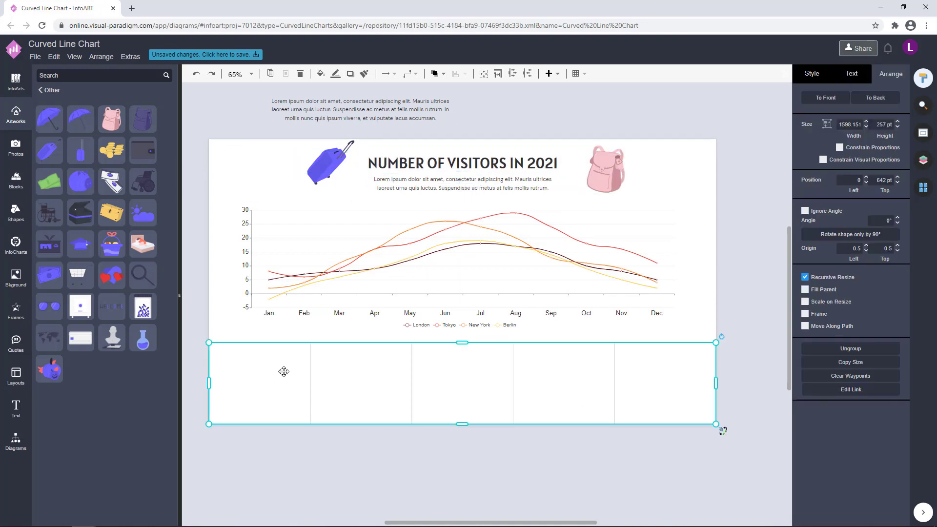
click(425, 446)
double_click(373, 387)
click(574, 382)
click(373, 405)
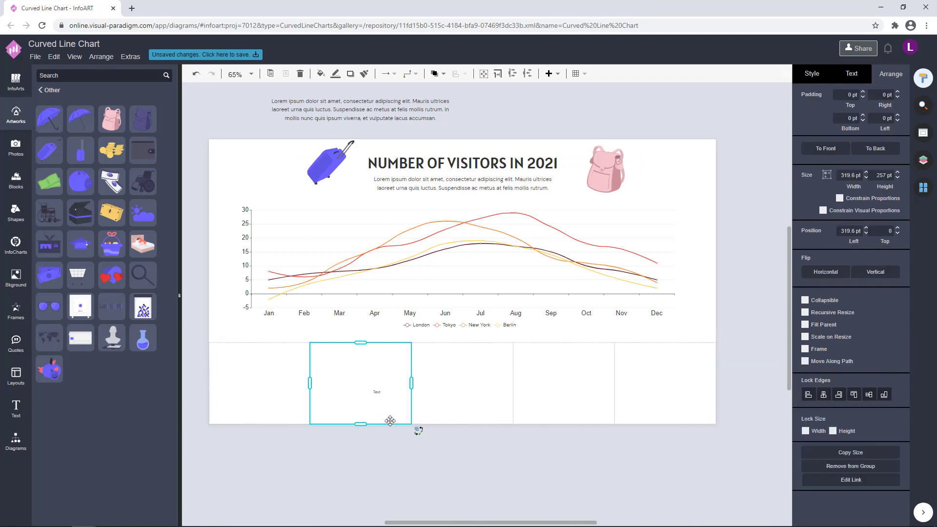
click(414, 458)
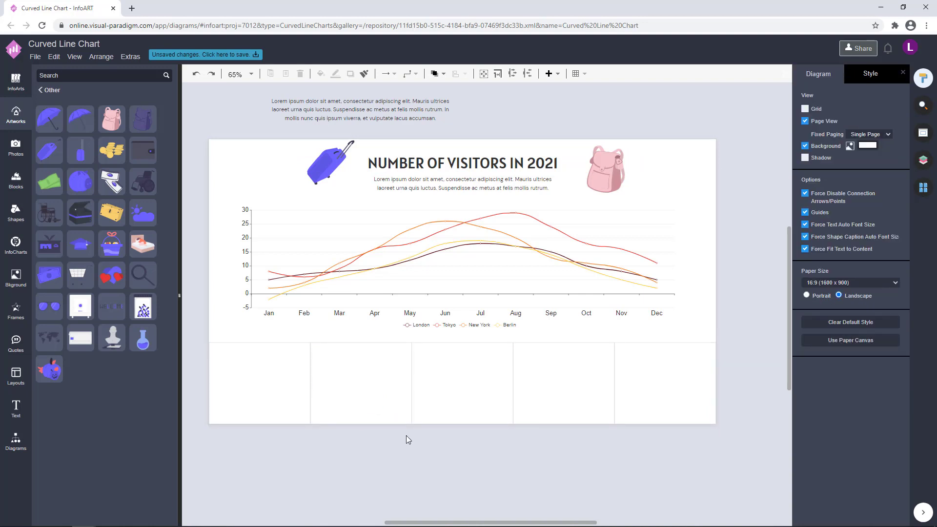
Search the photos for travel, fill the second layout cell with the camera-and-map photo and send it to the back
click(19, 141)
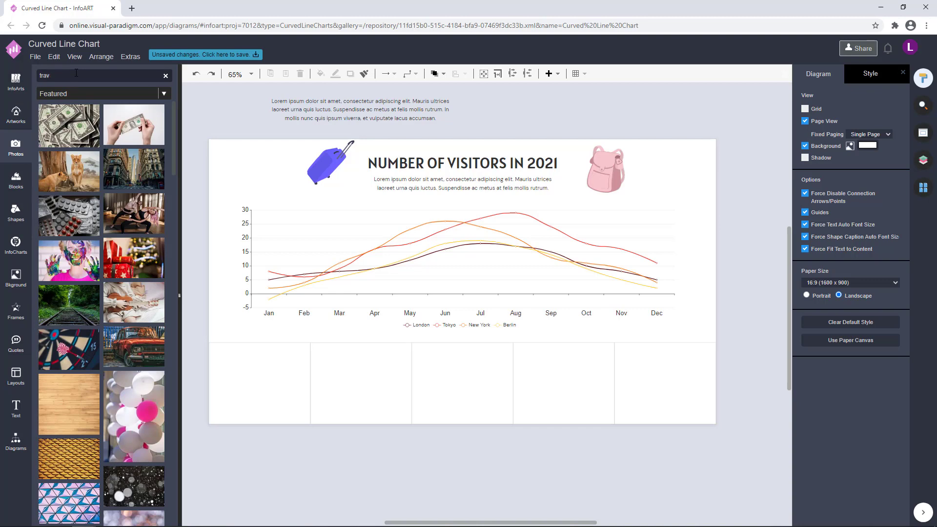
key(Return)
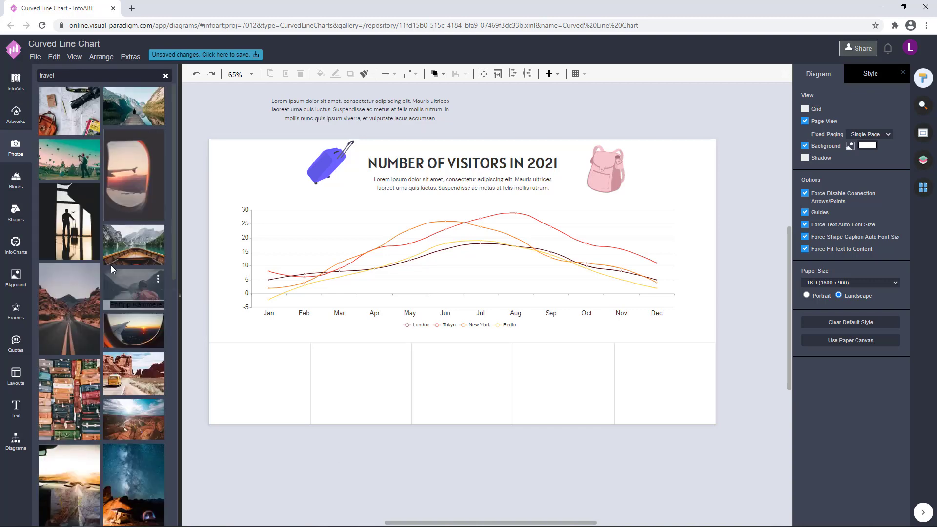
mouse_move(112, 334)
drag(69, 110, 358, 386)
click(430, 489)
click(382, 399)
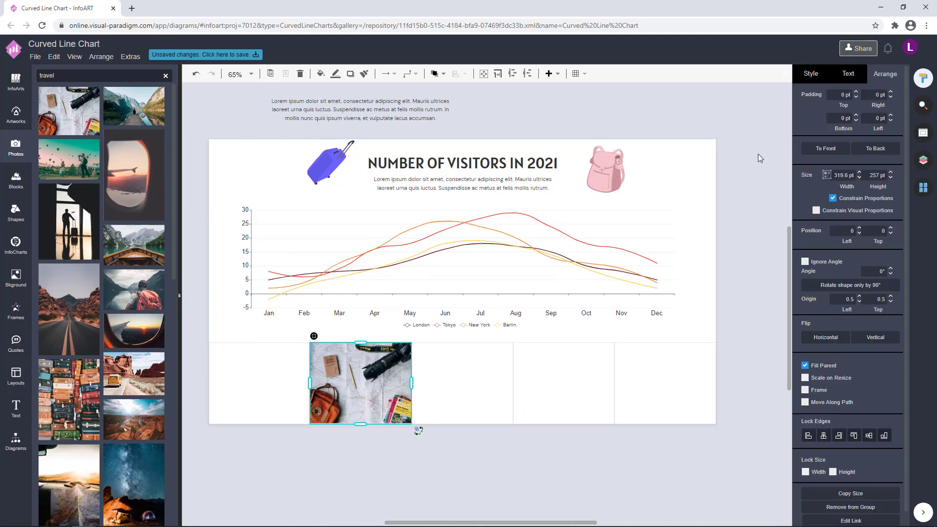
click(868, 150)
click(490, 454)
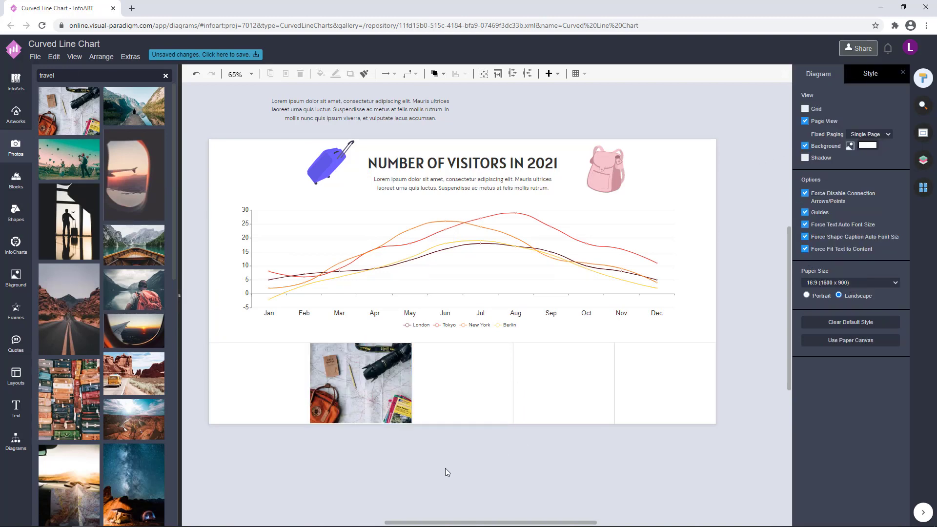
Extend the five-cell layout slightly at its lower edge to a height of 259 pt
click(456, 423)
drag(458, 424, 463, 426)
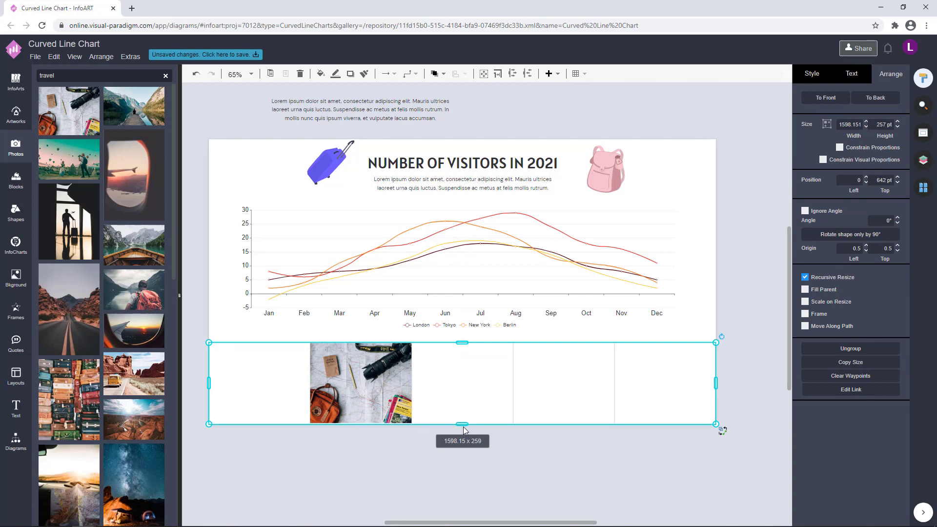
click(464, 450)
click(368, 388)
click(368, 388)
click(196, 390)
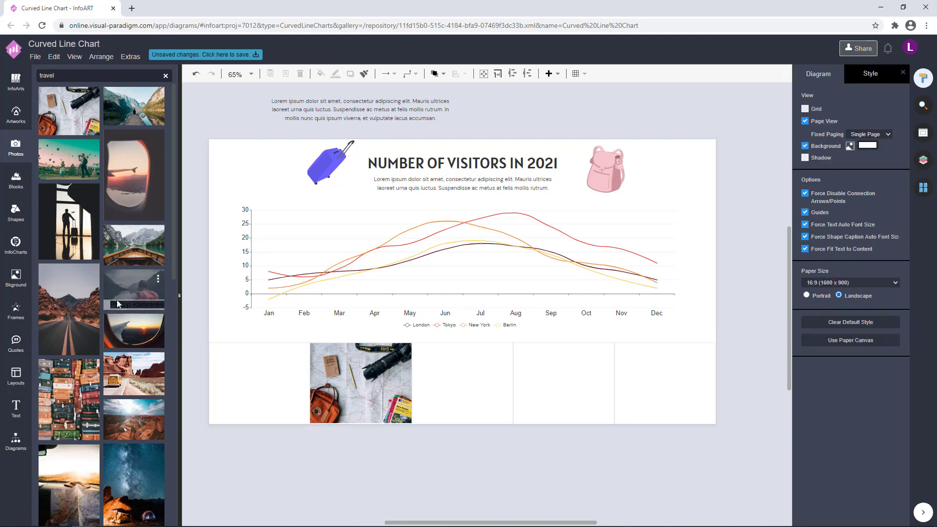
Fill the fourth layout cell with the "Travel the World" letter-tile photo from the travel photos
scroll(154, 442, down, 8)
scroll(154, 442, down, 10)
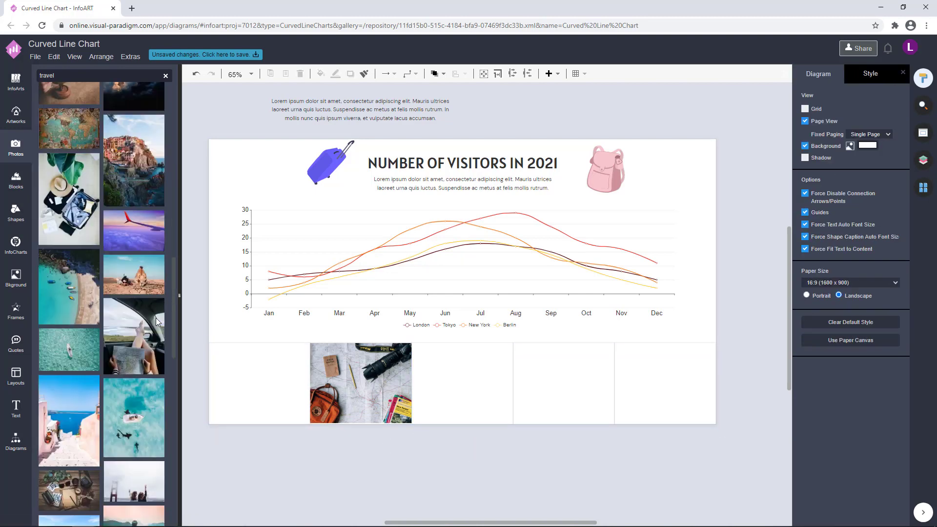
scroll(156, 317, down, 4)
scroll(156, 317, down, 5)
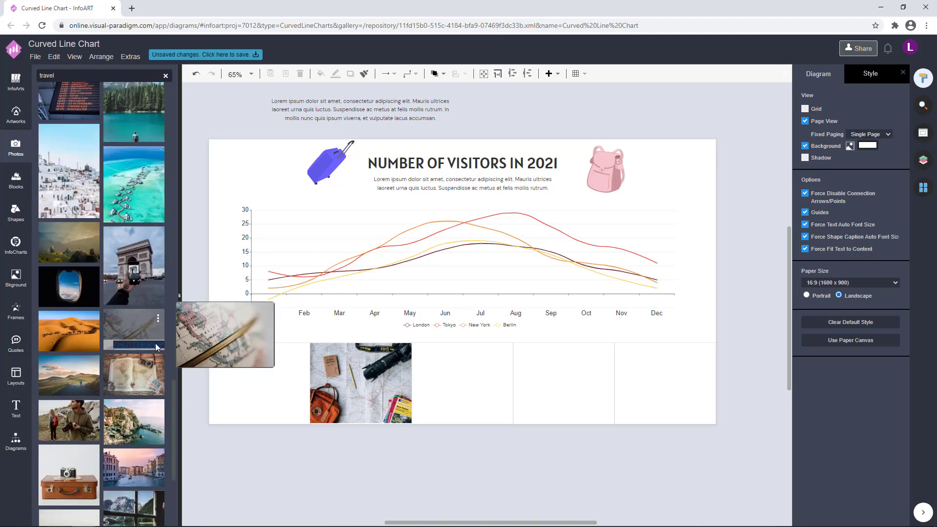
scroll(156, 317, down, 5)
scroll(138, 293, down, 5)
drag(135, 265, 520, 360)
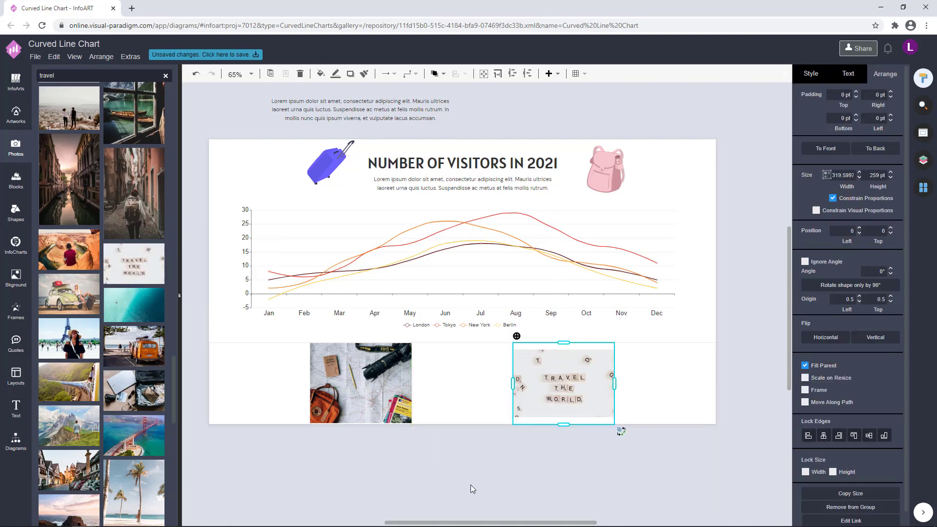
Undo both photo placements and the layout height change so all five cells are empty
key(ctrl+z)
key(ctrl+z)
drag(135, 263, 191, 303)
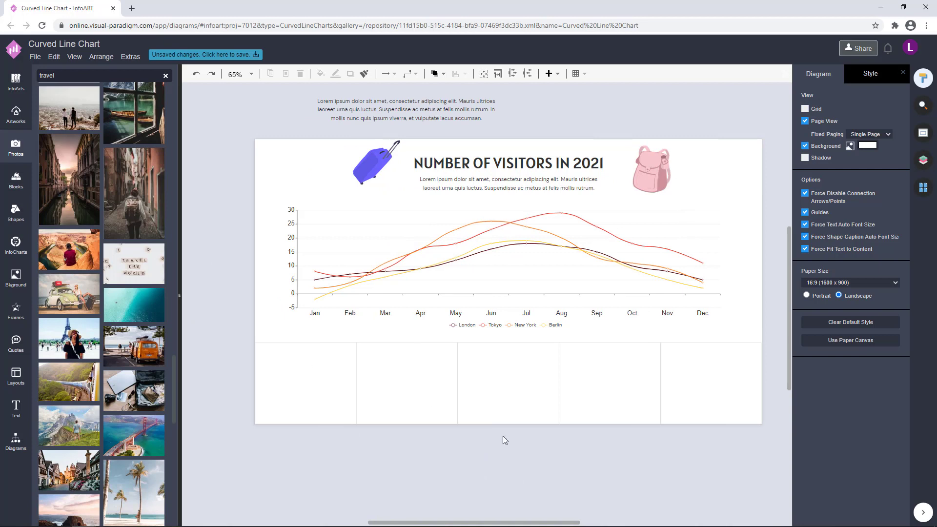
Turn on the fill for the first layout cell and set its colour to d9a27a
drag(506, 455, 451, 441)
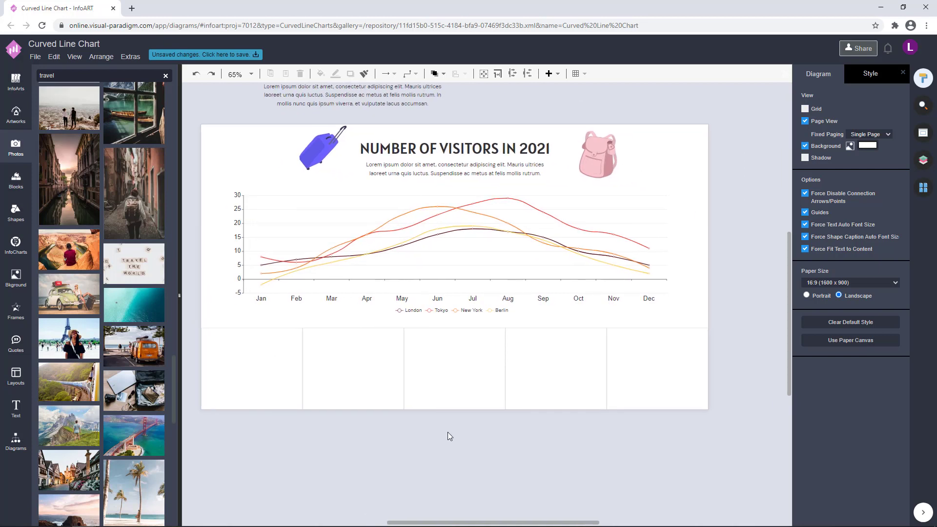
click(249, 365)
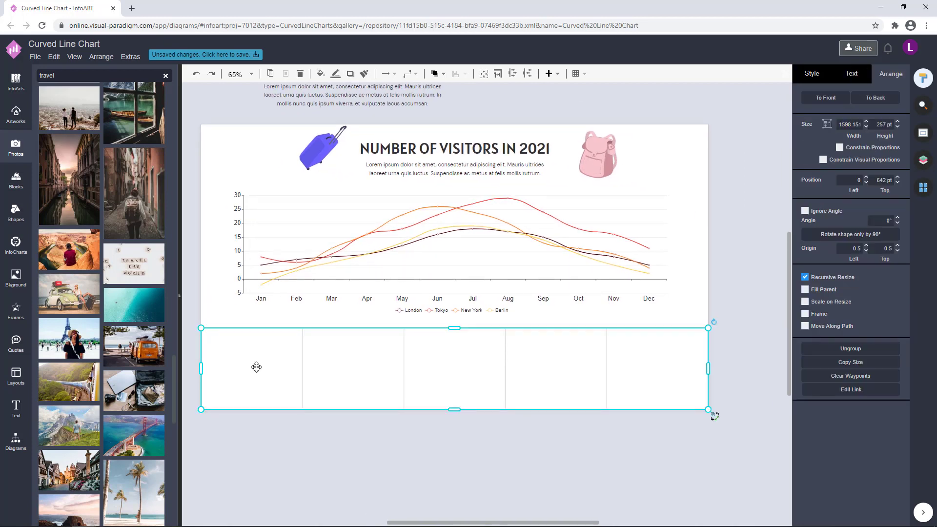
click(256, 366)
click(812, 75)
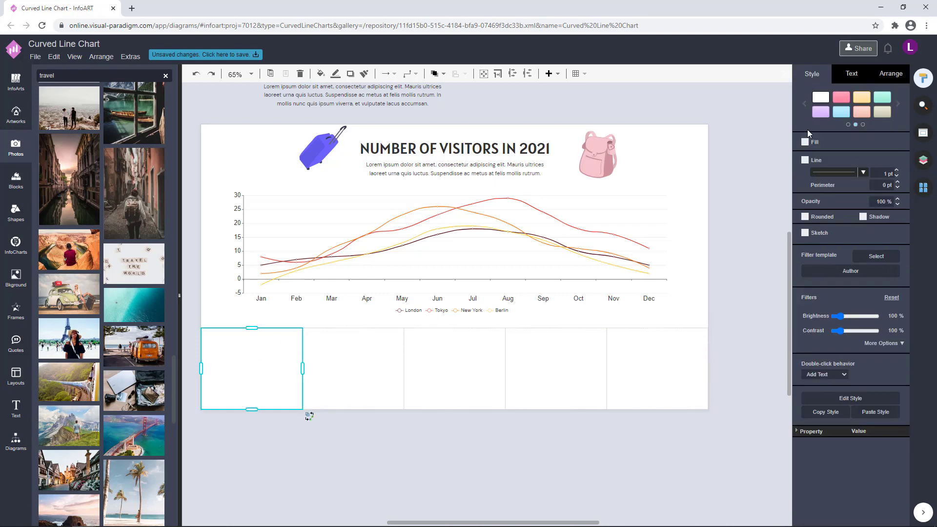
click(804, 142)
click(888, 142)
drag(895, 223, 726, 220)
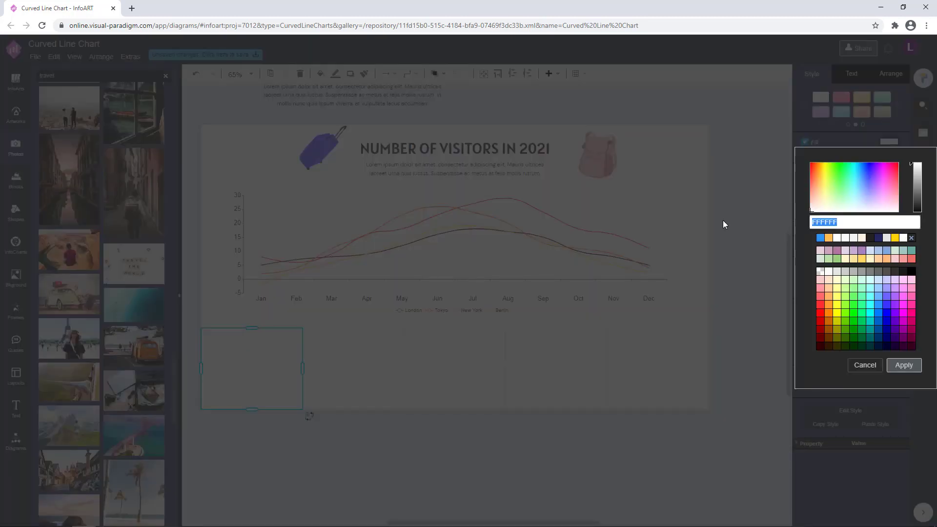
text(d9a2)
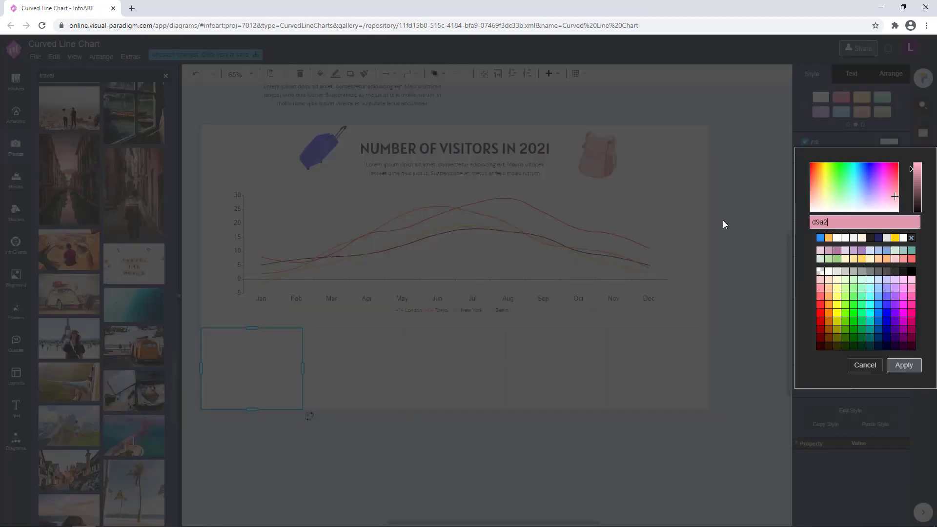
text(7a)
click(903, 365)
Turn on the fill for the third layout cell and set its colour to 8c594d
click(460, 360)
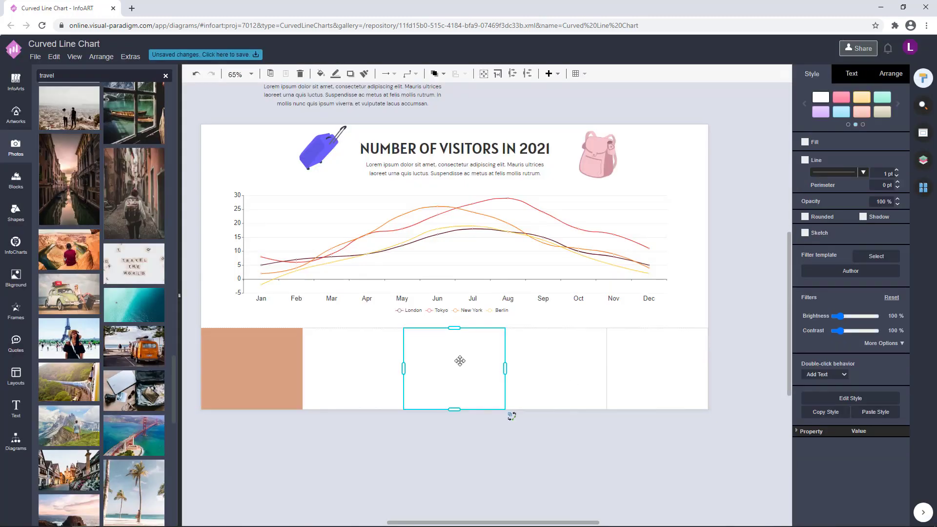
click(862, 71)
click(814, 74)
click(805, 142)
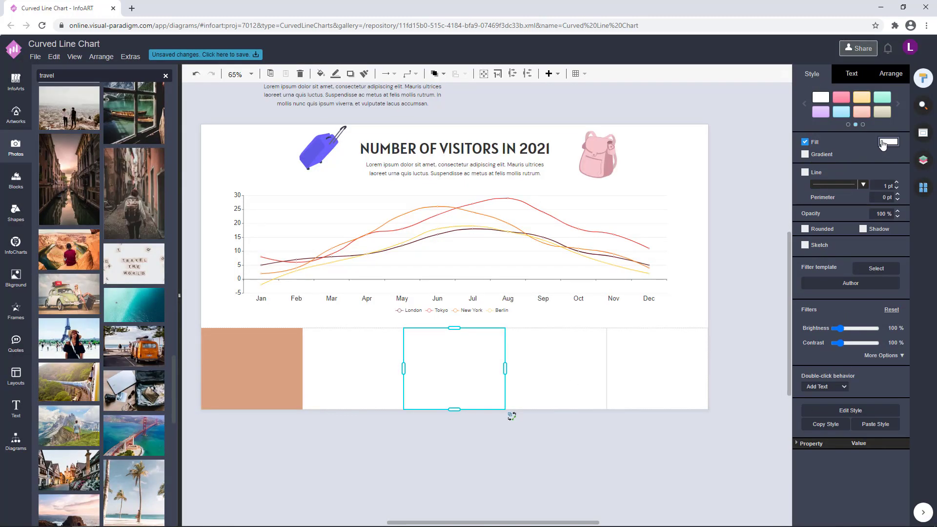
click(889, 142)
drag(891, 224, 788, 225)
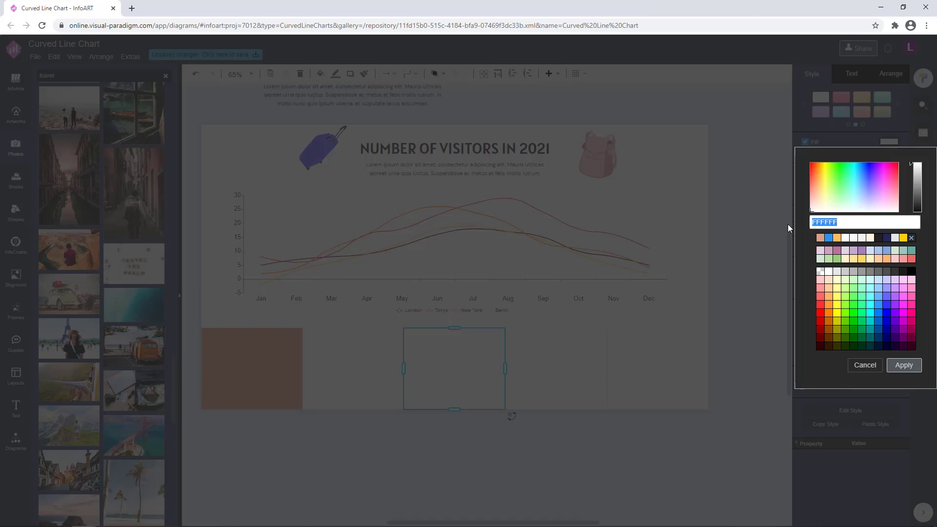
text(8c594d)
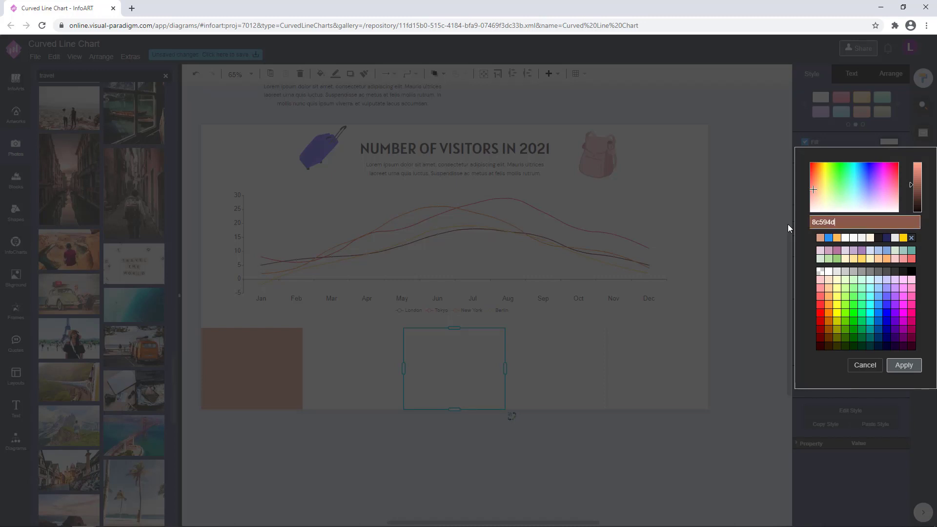
click(903, 364)
Turn on the fill for the fifth layout cell and set its colour to a6a6a6
click(648, 359)
click(648, 359)
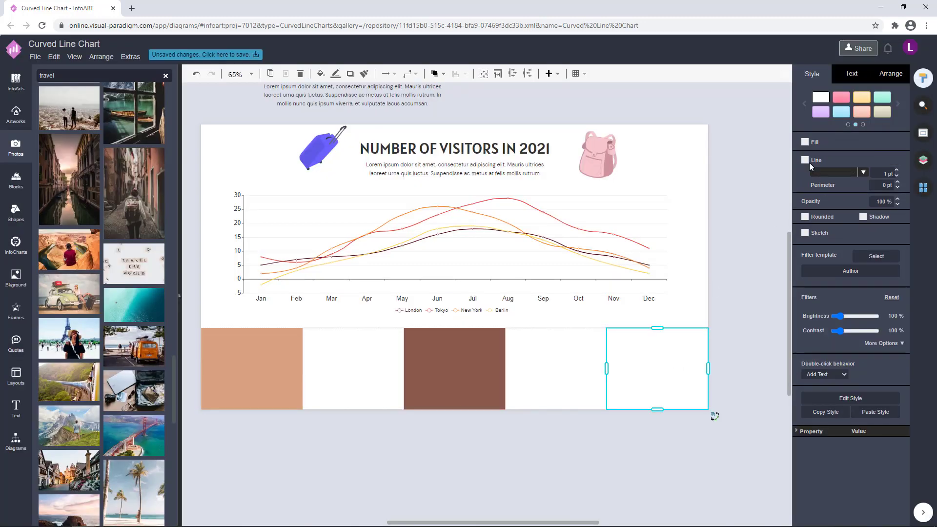
click(805, 142)
click(889, 142)
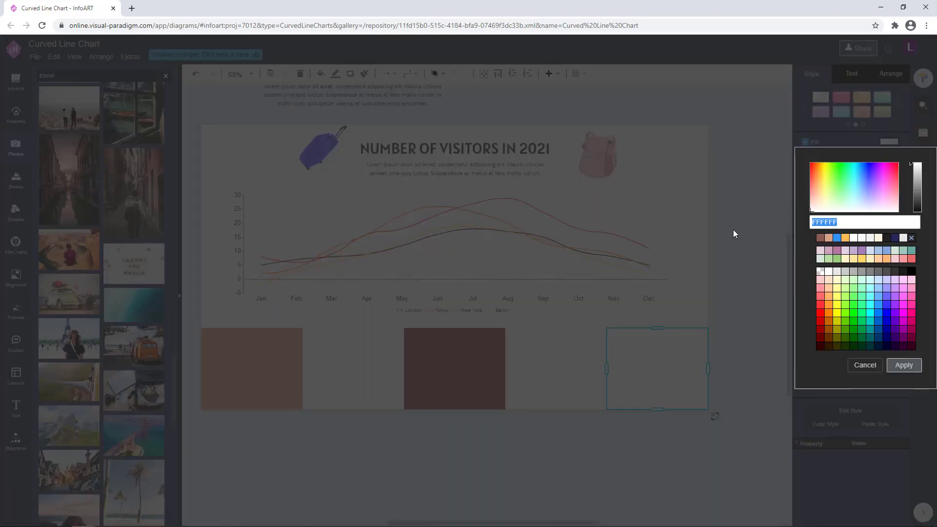
text(a6a6a6)
key(Return)
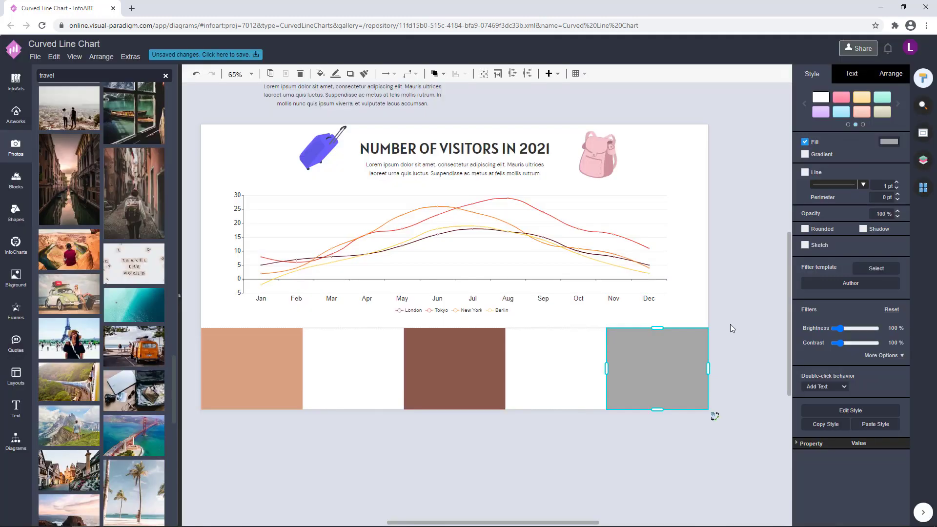
click(757, 327)
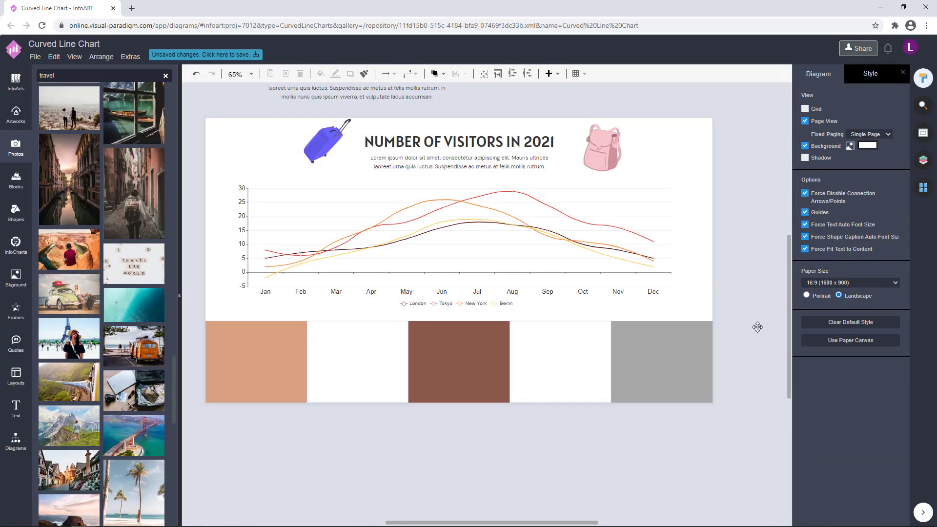
Turn on the fill for the second layout cell and set its colour to 404040
click(363, 372)
click(369, 357)
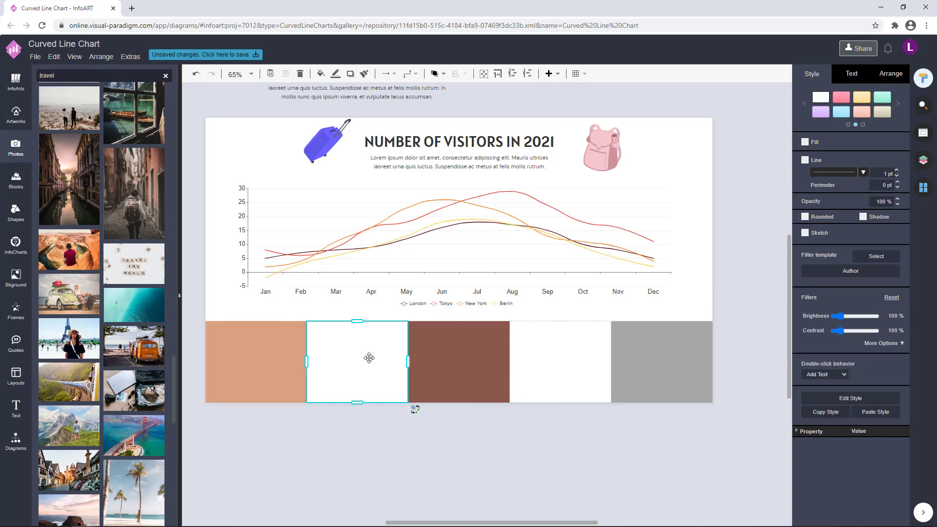
click(805, 142)
click(889, 142)
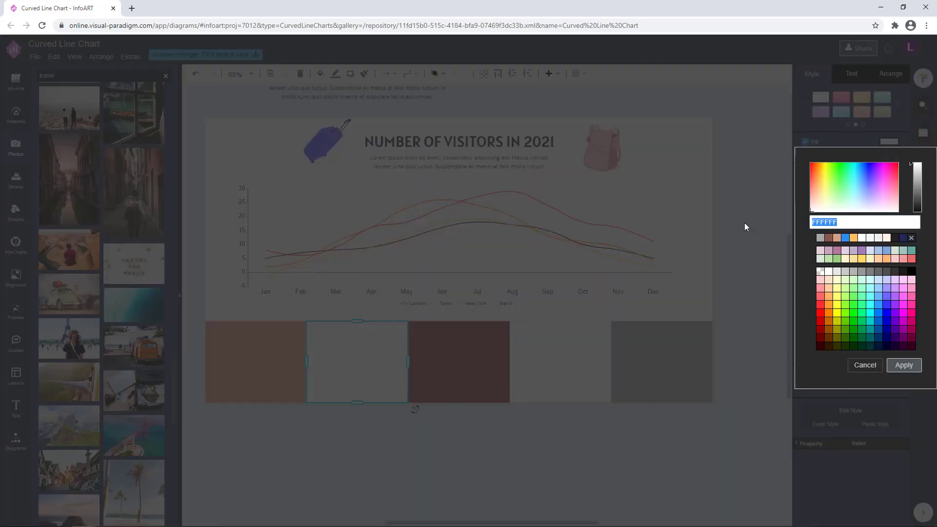
text(404040)
click(902, 363)
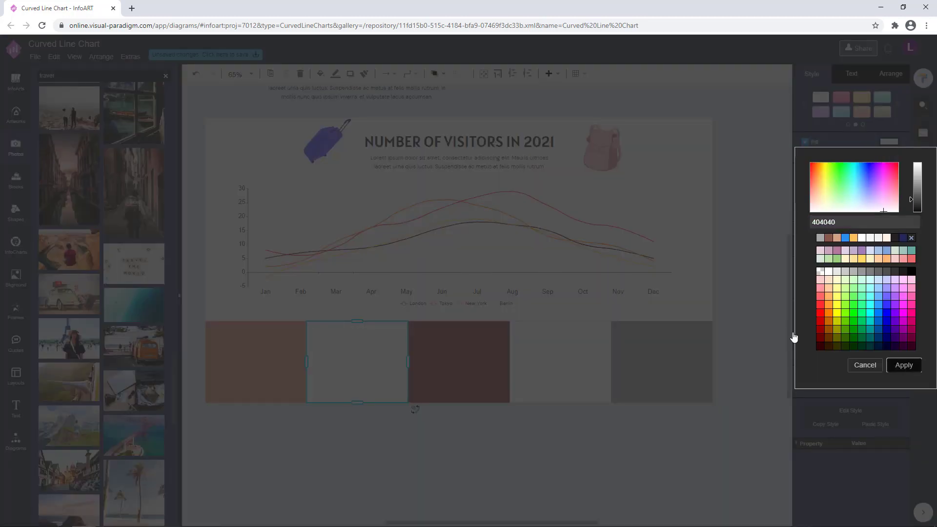
click(751, 337)
Turn on the fill for the fourth layout cell and set its colour to 000000
click(580, 341)
click(580, 341)
click(804, 142)
click(889, 142)
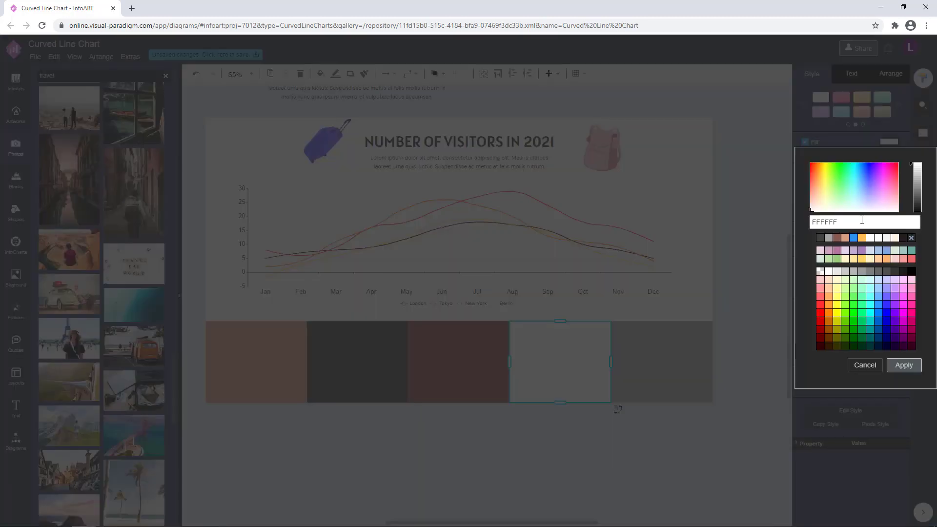
text(000000)
click(902, 365)
Lighten the fourth layout cell's fill colour to 1C1C1C
click(554, 338)
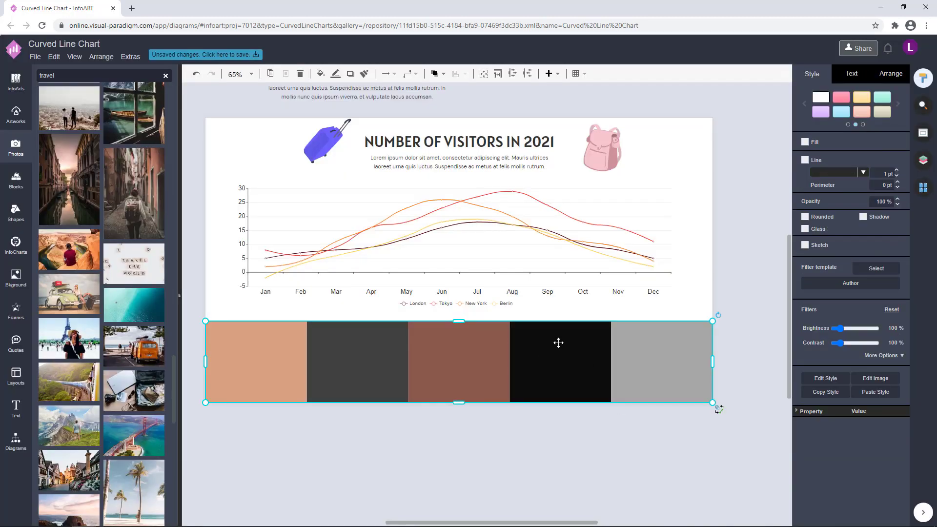
click(554, 338)
click(888, 142)
click(912, 209)
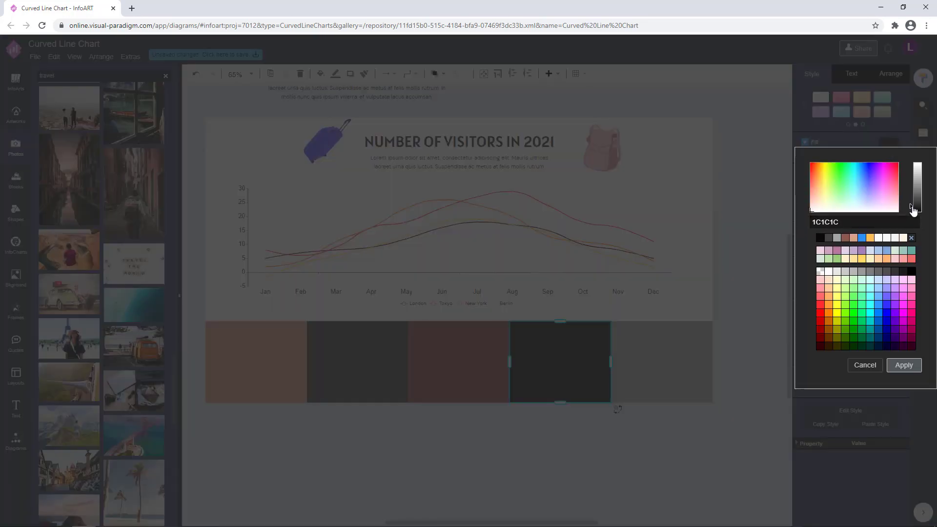
click(903, 365)
click(745, 317)
Narrow the loose lorem ipsum paragraph above the page to roughly the width of one layout cell
scroll(454, 182, down, 1)
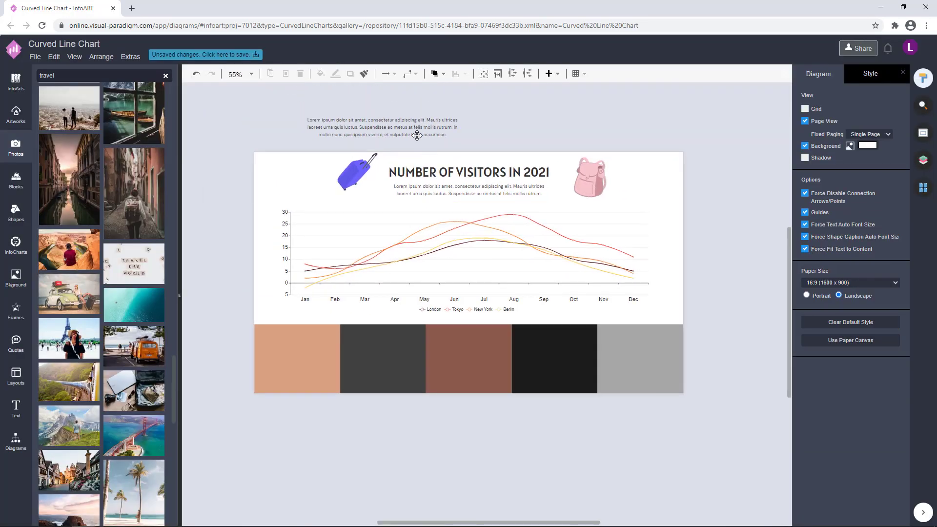
click(417, 134)
drag(463, 127, 385, 128)
click(406, 121)
double_click(344, 126)
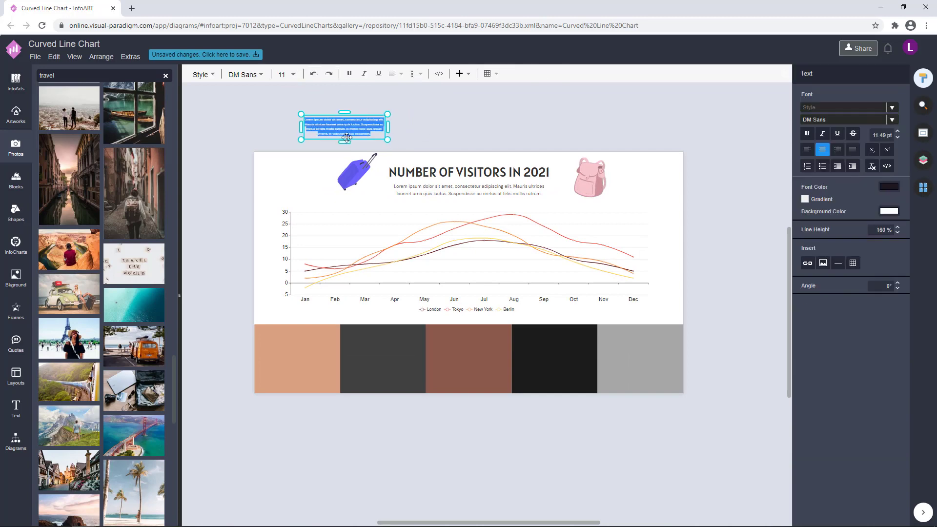
click(454, 126)
click(454, 125)
Delete the paragraph's closing sentence so the text ends with "mollis rutrum."
scroll(348, 128, up, 3)
click(377, 135)
double_click(377, 136)
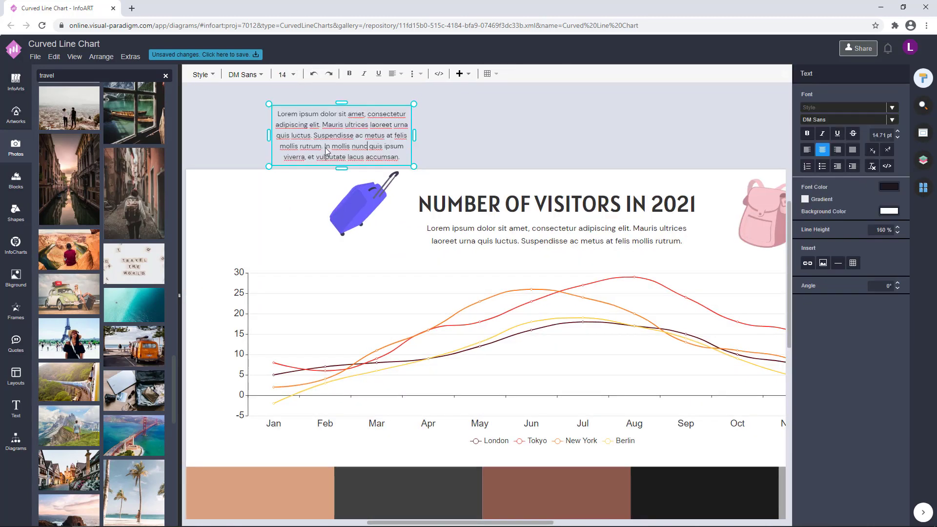
drag(324, 147, 404, 350)
key(BackSpace)
click(505, 126)
Move the shortened paragraph into the lower part of the first coloured cell
scroll(505, 126, down, 3)
click(239, 236)
click(372, 370)
click(379, 405)
click(391, 413)
scroll(391, 414, up, 1)
click(366, 360)
click(390, 415)
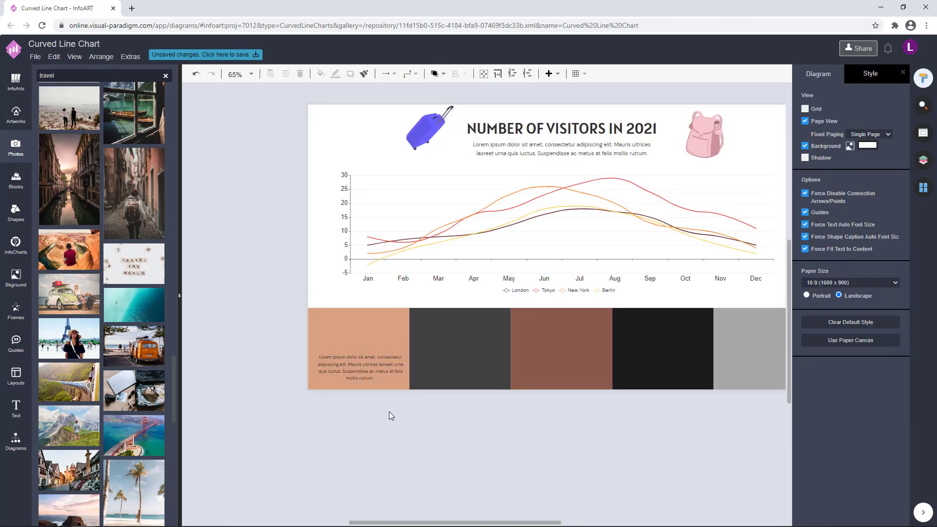
Duplicate the first cell's paragraph into the other four cells at the same height
click(365, 362)
click(506, 437)
scroll(506, 437, down, 1)
drag(317, 353, 488, 355)
click(424, 414)
drag(489, 358, 654, 359)
click(579, 431)
drag(656, 359, 658, 359)
click(680, 365)
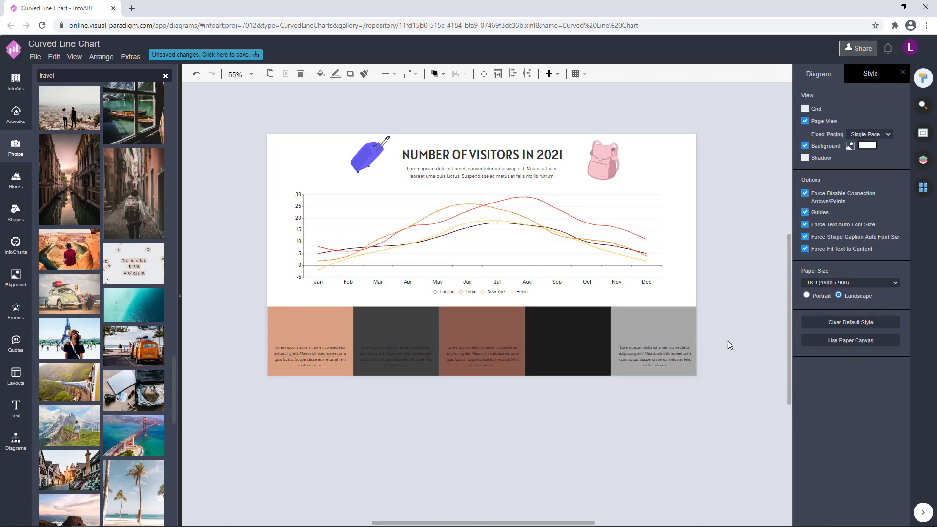
key(ctrl+z)
drag(482, 356, 477, 360)
key(Escape)
Set the font colour of the paragraphs in the second, third and fourth cells to white
click(418, 360)
shift+click(495, 360)
shift+click(583, 360)
click(851, 73)
click(889, 184)
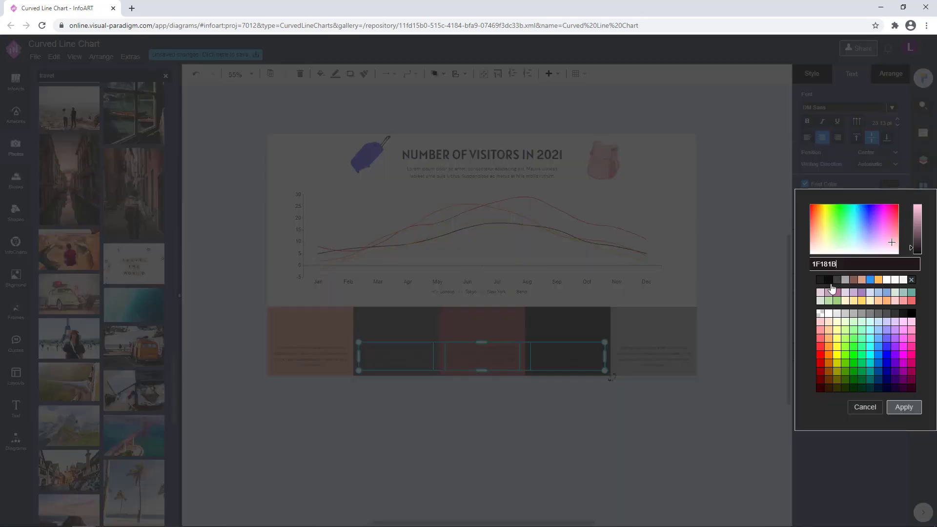
click(903, 407)
click(695, 419)
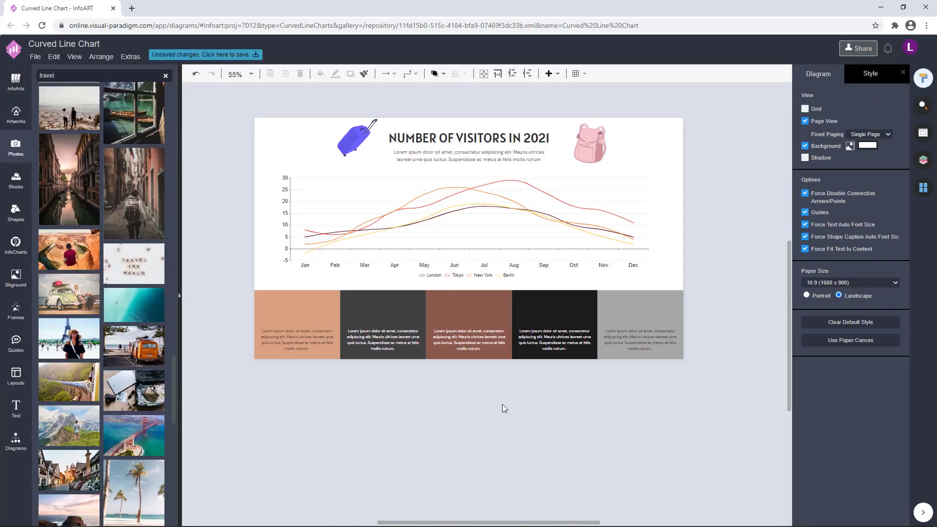
Duplicate the infographic title over the first coloured cells and replace the copy's text with 01
drag(504, 408, 514, 409)
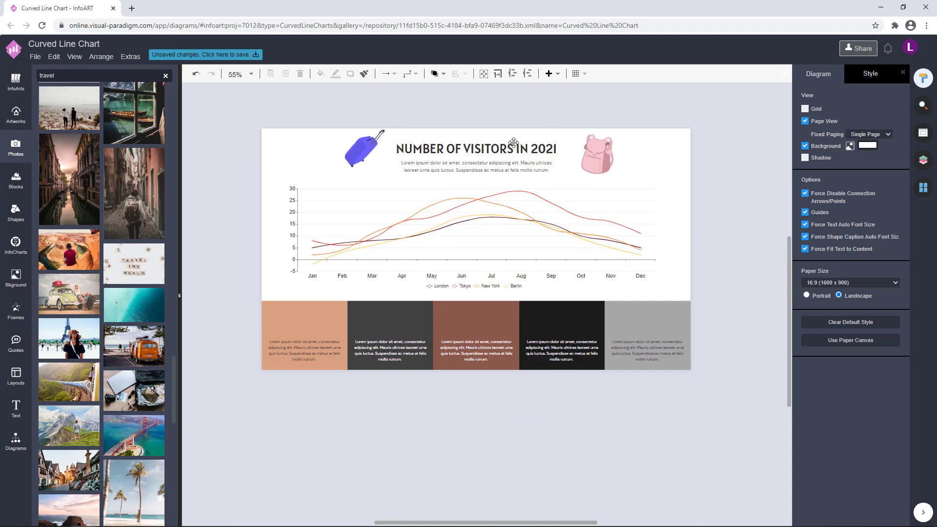
drag(513, 142, 456, 322)
double_click(322, 325)
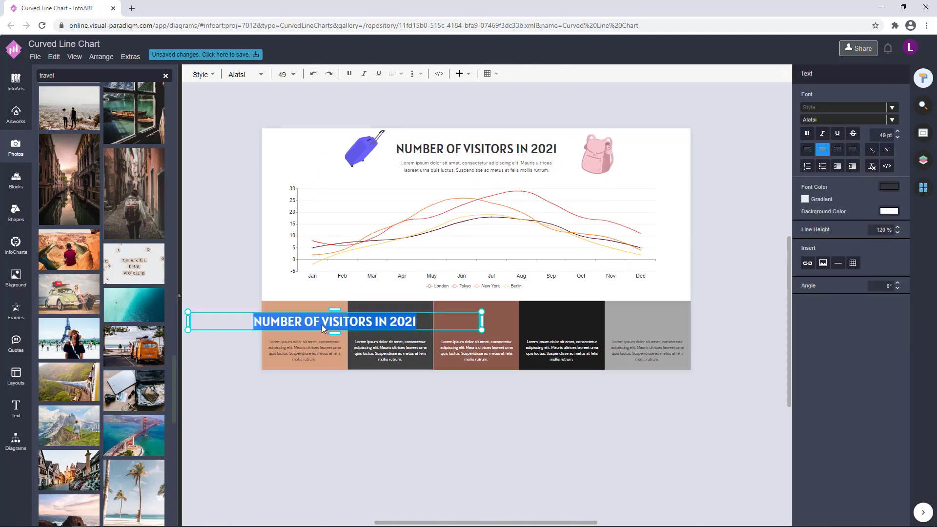
text(01)
key(Escape)
Resize the 01 text box to fit inside the first cell and centre it above the paragraph
click(390, 324)
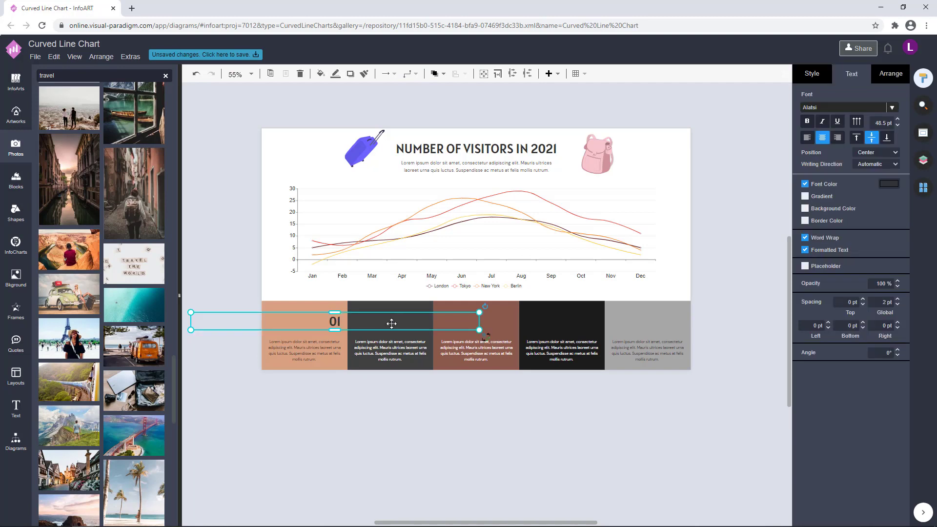
scroll(338, 322, up, 3)
click(589, 318)
click(329, 320)
drag(545, 321, 205, 331)
drag(240, 436, 332, 420)
drag(254, 308, 382, 302)
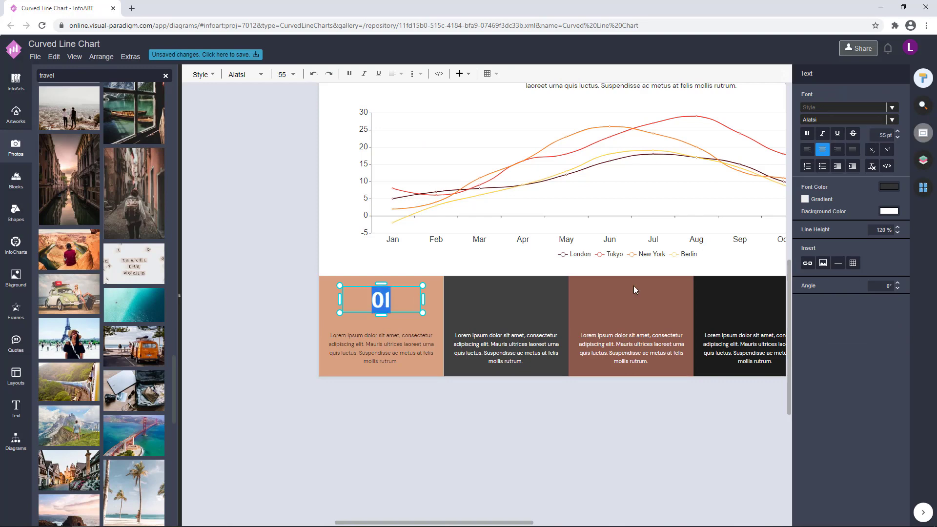
click(450, 422)
Duplicate the 01 number into the other four cells, each centred above its paragraph
scroll(451, 423, down, 2)
drag(328, 445, 454, 444)
drag(297, 333, 640, 332)
Renumber the copied headings in the second to fifth cells as 02, 03, 04 and 05
click(382, 332)
double_click(379, 335)
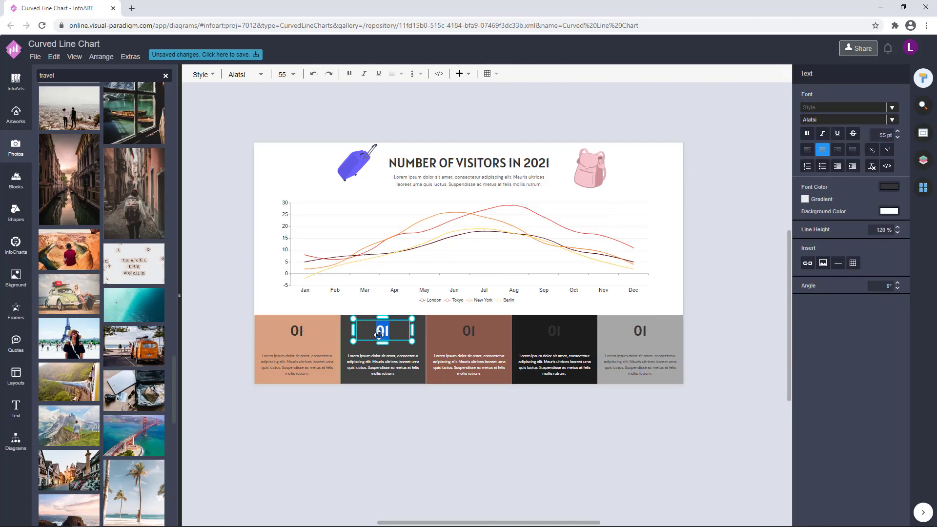
double_click(473, 330)
double_click(558, 331)
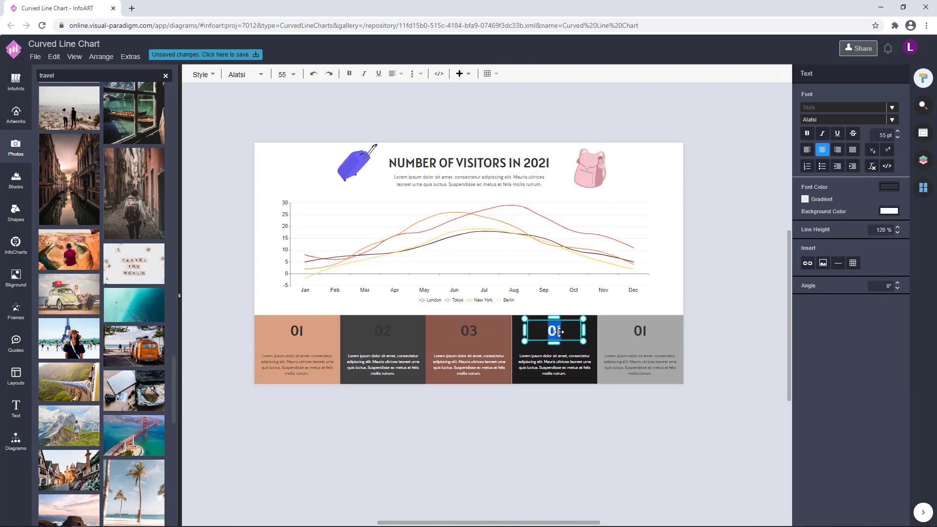
double_click(638, 334)
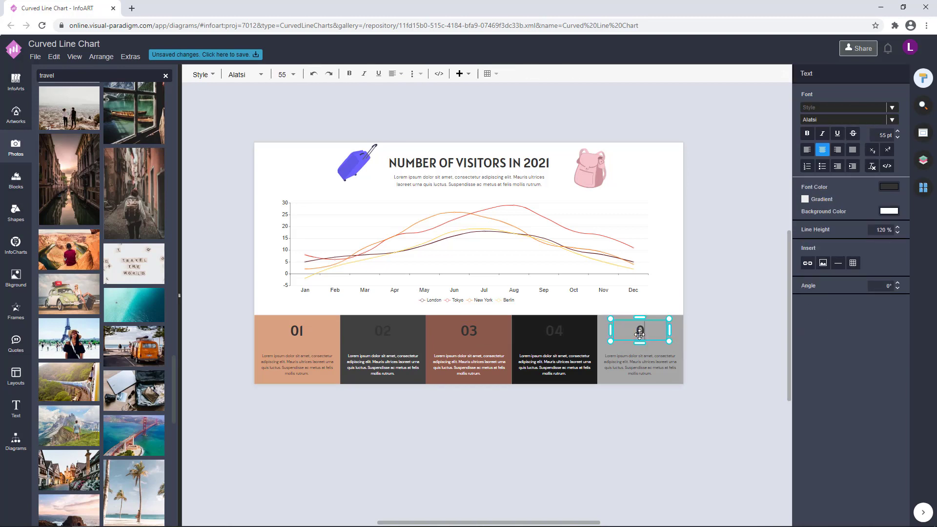
text(05)
click(592, 343)
Set the font colour of the 02, 03 and 04 numbers to white
click(389, 336)
shift+click(465, 333)
shift+click(545, 331)
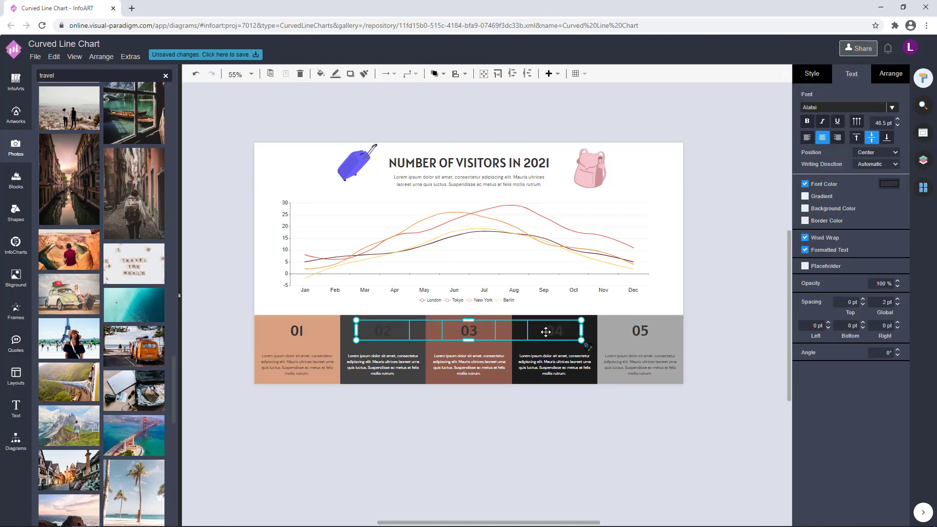
click(889, 184)
click(831, 294)
click(904, 409)
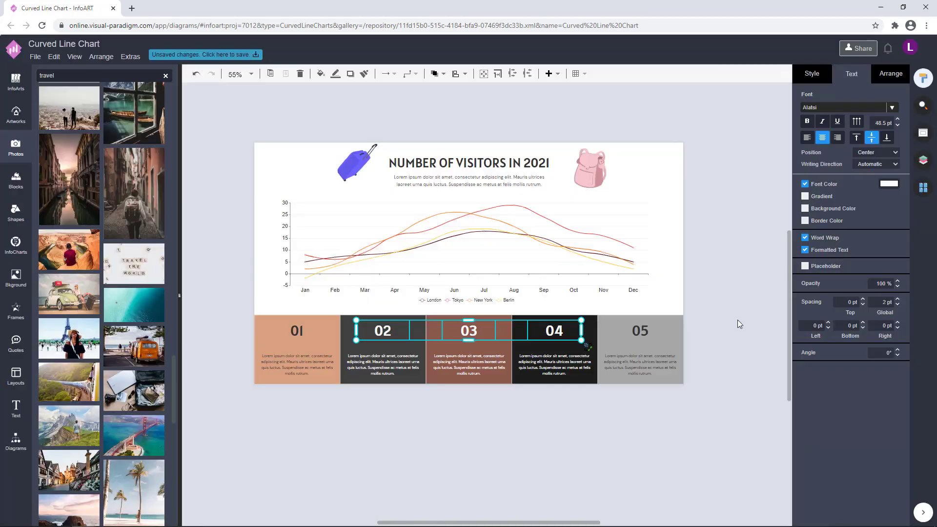
click(727, 323)
Darken the font colour of the 01 and 05 numbers
drag(525, 443, 514, 429)
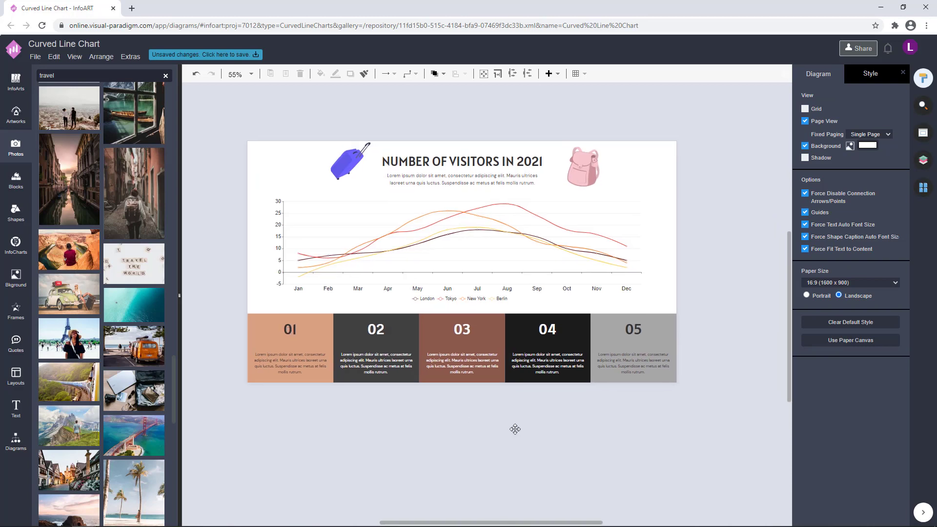
click(313, 332)
shift+click(633, 331)
click(888, 184)
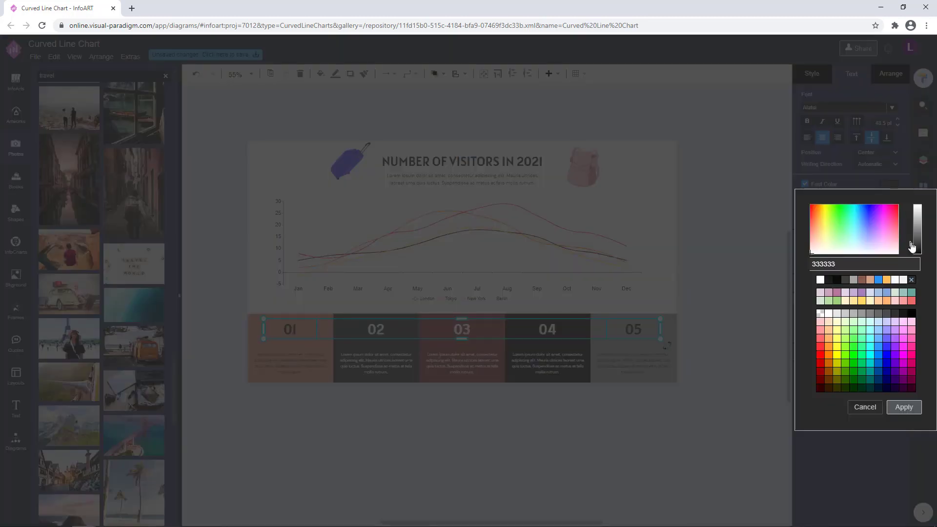
click(903, 407)
click(685, 319)
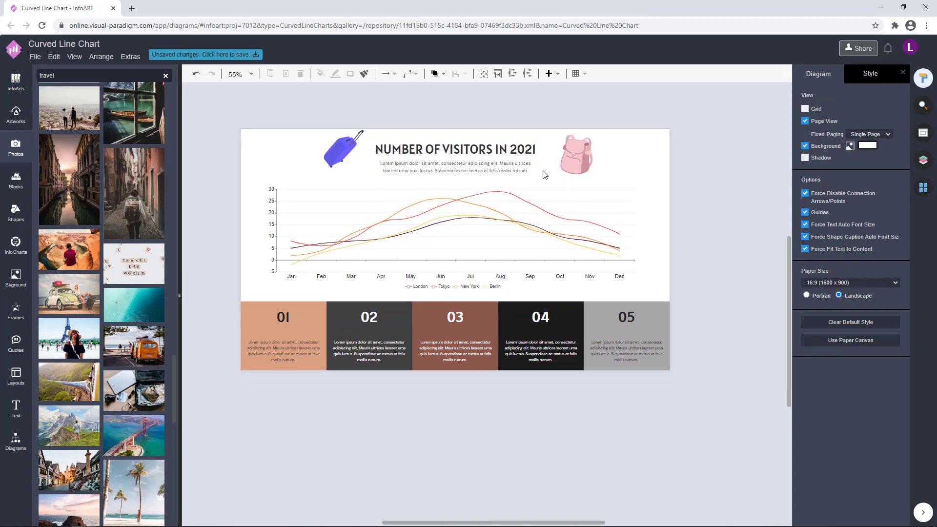
Shift the suitcase artwork slightly down and set its first and second colours to brown 8C594D
drag(360, 149, 360, 156)
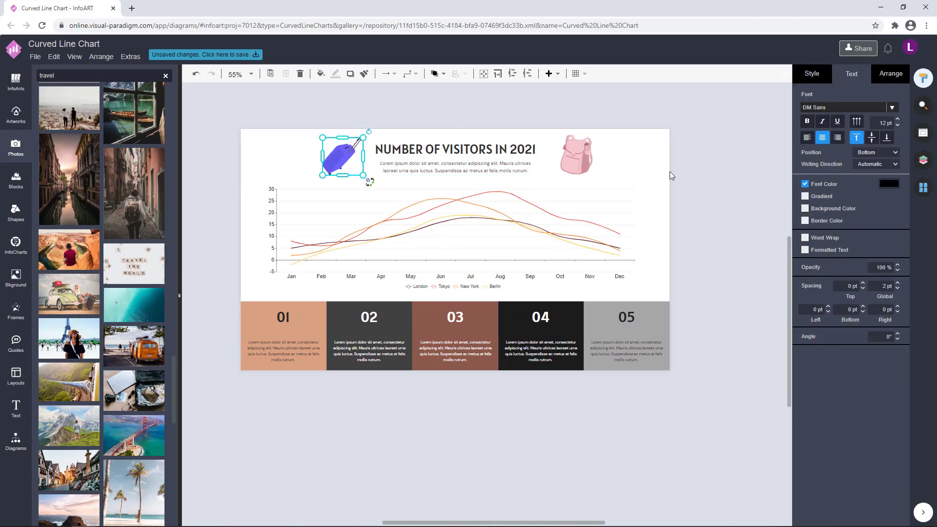
click(813, 77)
click(807, 112)
click(861, 209)
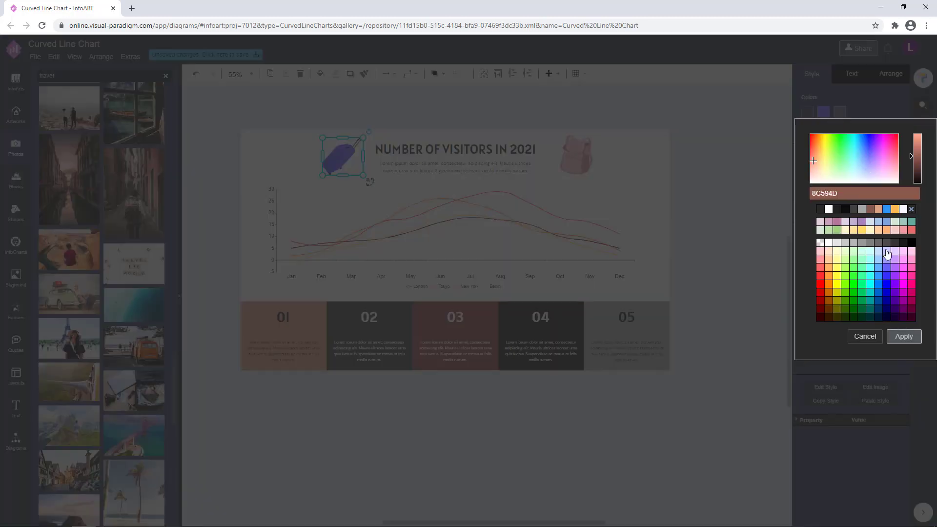
click(903, 336)
click(823, 112)
click(820, 209)
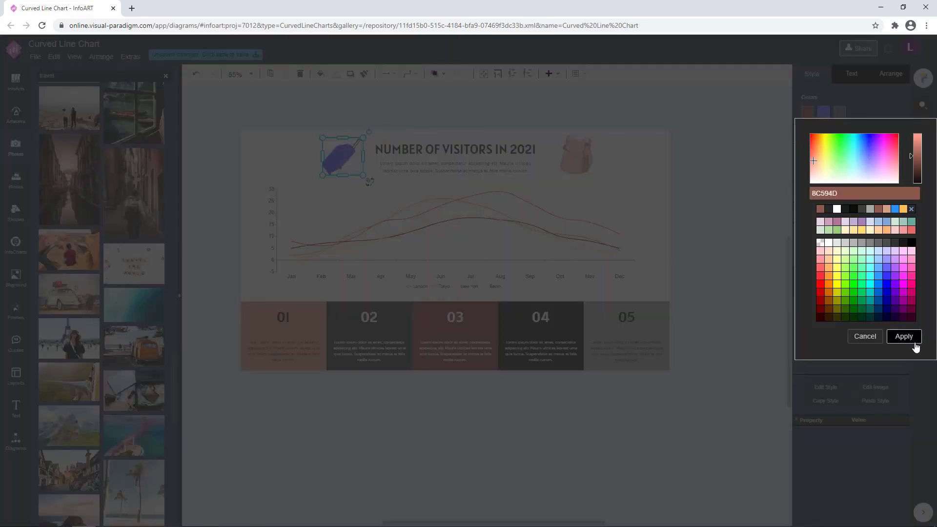
click(904, 336)
Set the suitcase's first colour to white and its third colour to dark grey
click(807, 112)
click(834, 210)
click(902, 336)
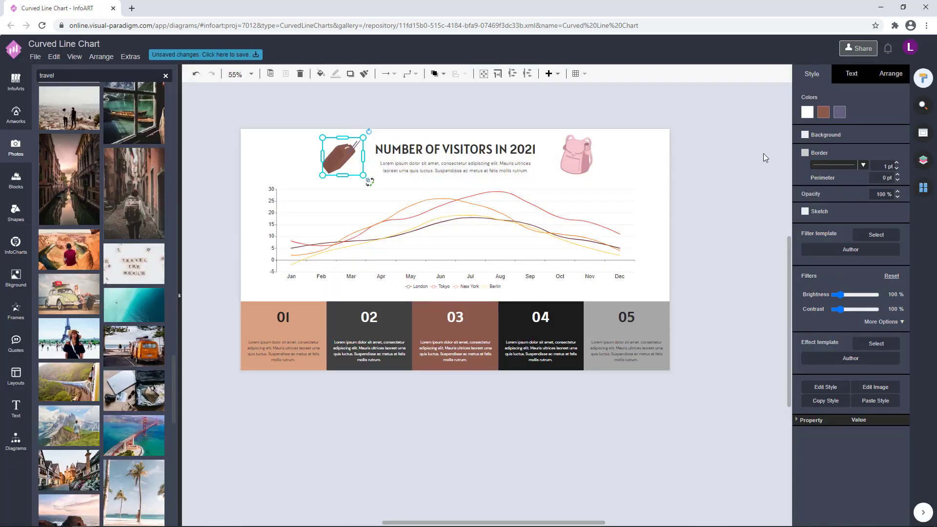
click(839, 113)
click(888, 290)
click(903, 336)
click(719, 187)
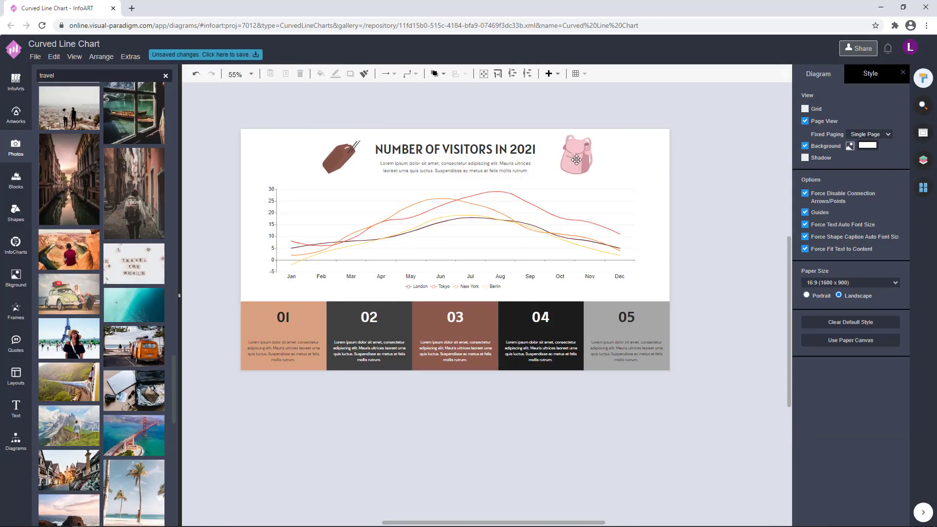
Set the backpack's first colour to light tan and its second colour to brown 8C594D
click(576, 160)
click(806, 112)
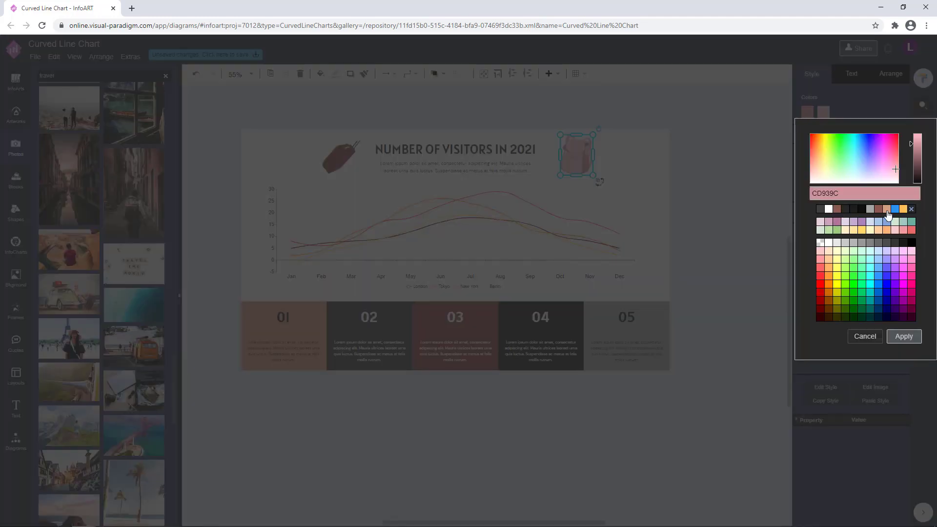
click(887, 210)
click(903, 336)
click(823, 113)
click(844, 208)
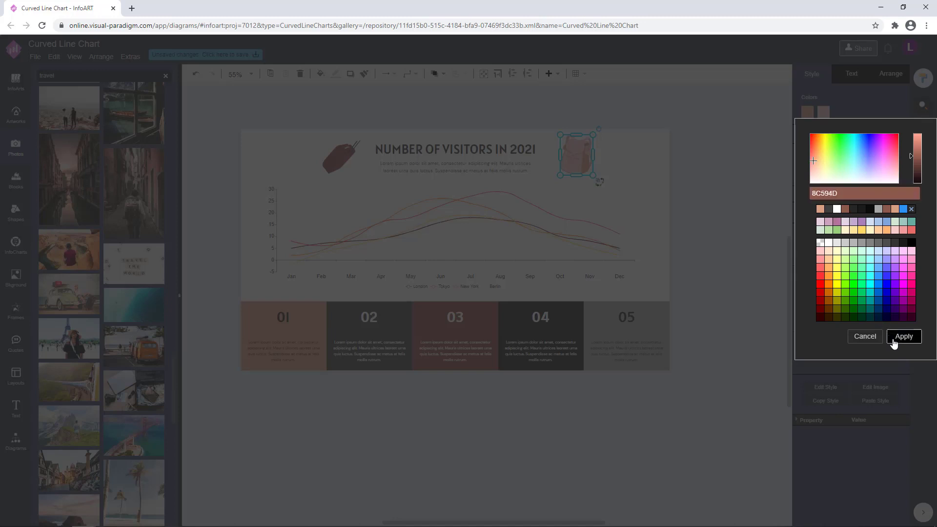
click(893, 340)
Set the backpack's second colour to light tan D9A282
click(713, 174)
click(576, 150)
click(823, 113)
click(894, 210)
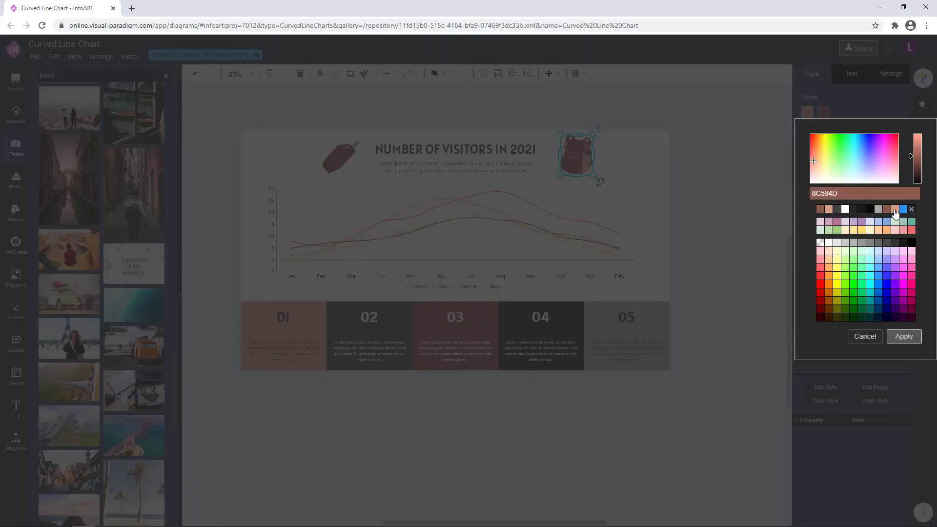
click(903, 336)
Darken one of the backpack's two tan colours to BA8B70
click(823, 112)
click(912, 148)
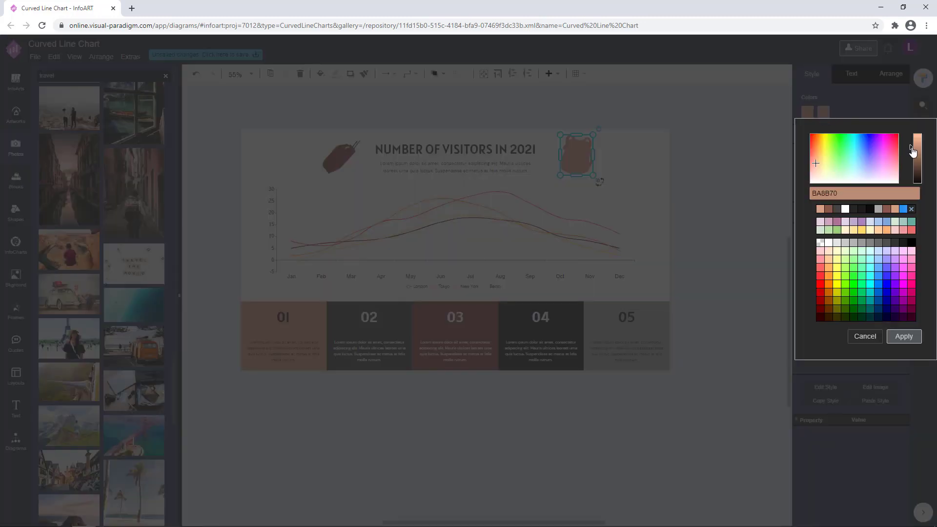
click(904, 336)
click(823, 113)
click(910, 151)
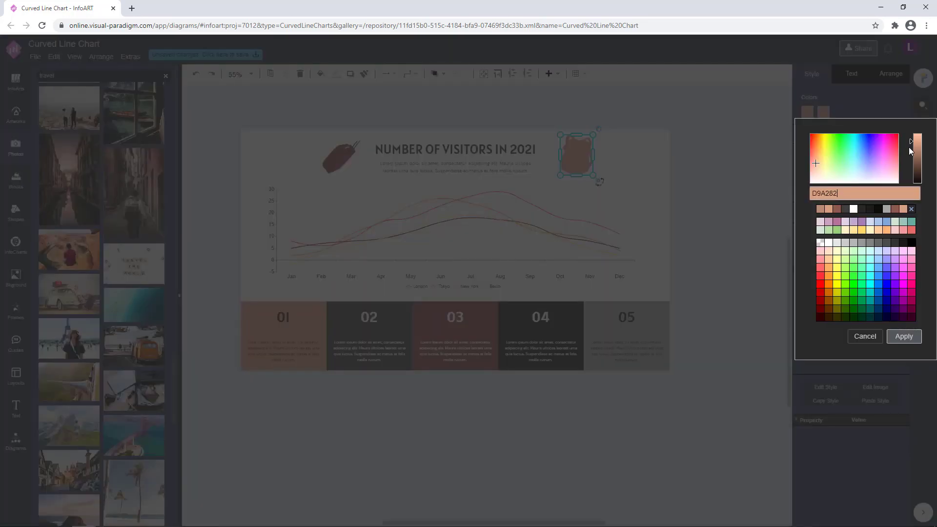
click(903, 336)
click(703, 200)
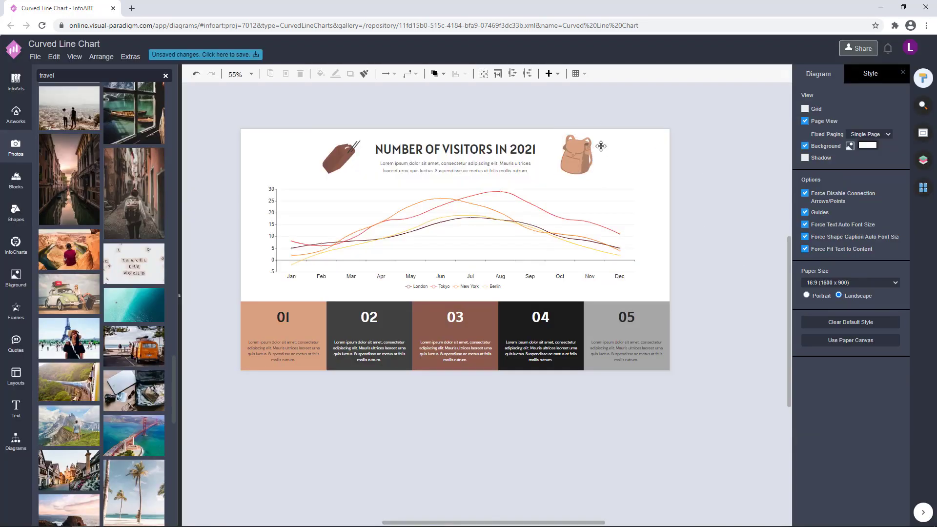
Change the backpack's first colour and fine-tune the brightness of its second colour
click(585, 149)
click(724, 146)
click(569, 155)
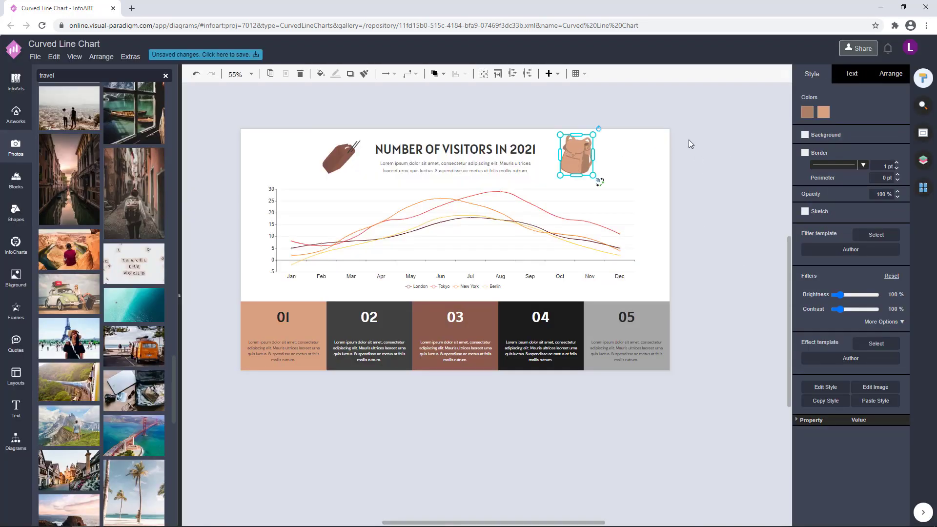
click(810, 114)
click(899, 209)
click(903, 336)
click(708, 153)
click(584, 156)
click(824, 115)
drag(914, 154, 912, 147)
click(903, 336)
click(720, 184)
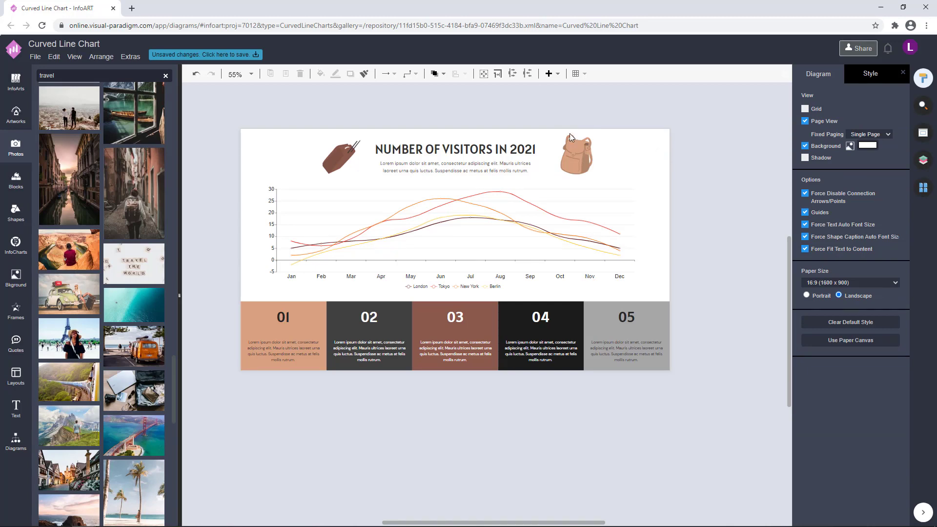
Shrink the backpack slightly and place it close to the right end of the title
click(577, 155)
drag(593, 175, 309, 131)
click(620, 166)
mouse_move(343, 154)
mouse_down()
mouse_move(607, 154)
mouse_move(344, 151)
mouse_up()
click(382, 117)
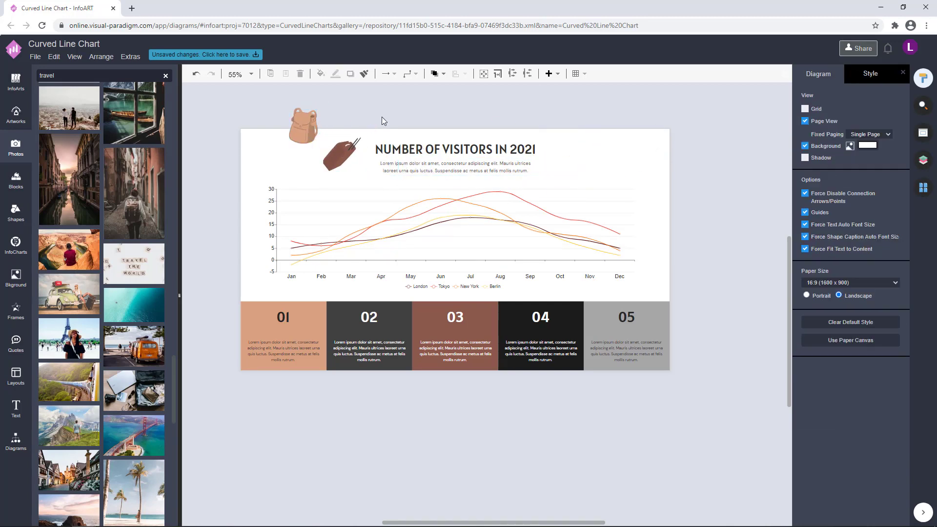
click(304, 125)
click(890, 73)
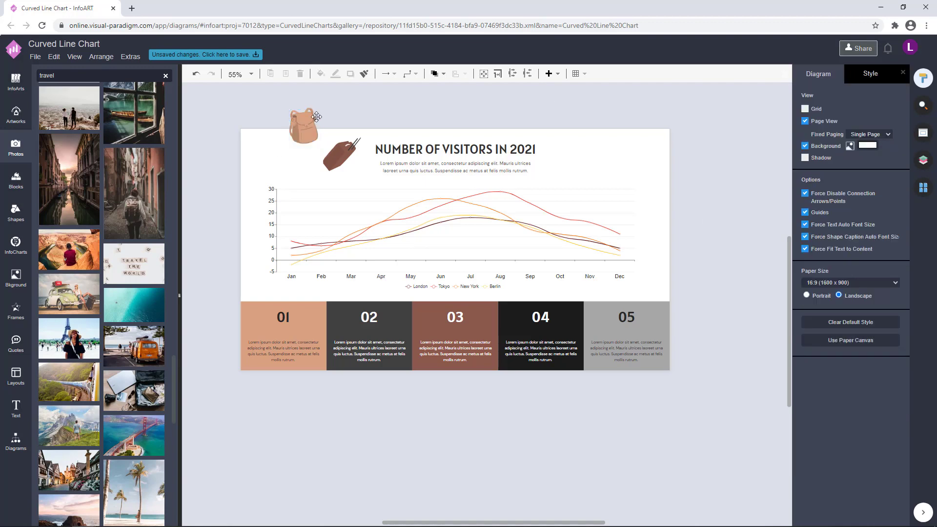
drag(316, 112, 576, 142)
click(540, 181)
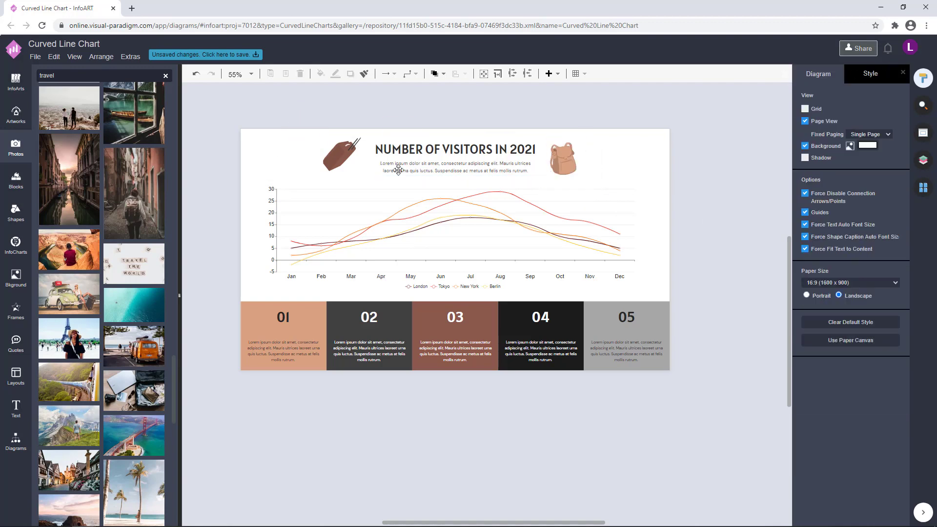
Adjust the suitcase's rotation and tilt the backpack to -15°
click(352, 156)
drag(369, 129, 360, 126)
click(397, 129)
click(563, 158)
drag(581, 138, 579, 160)
click(640, 126)
Align the suitcase and the backpack with each other along their vertical middles
shift+click(346, 156)
click(867, 360)
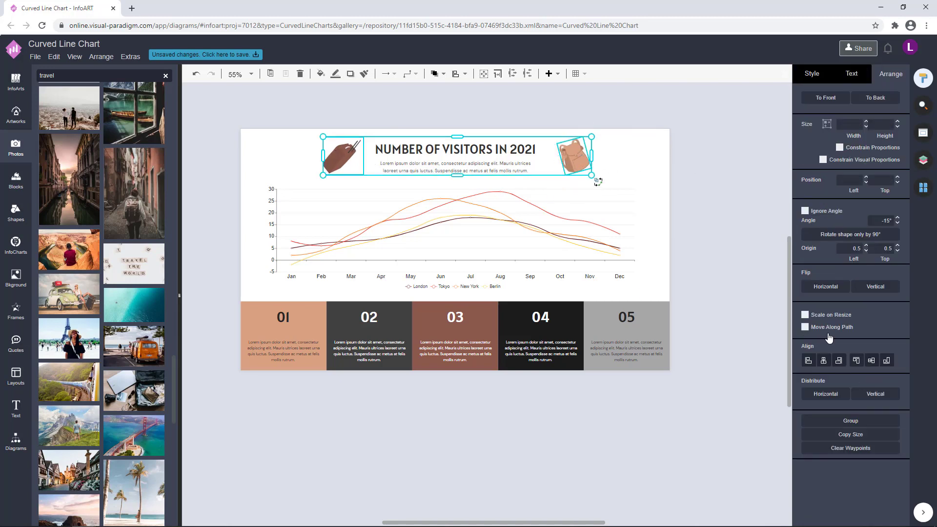
click(647, 146)
scroll(682, 195, right, 1)
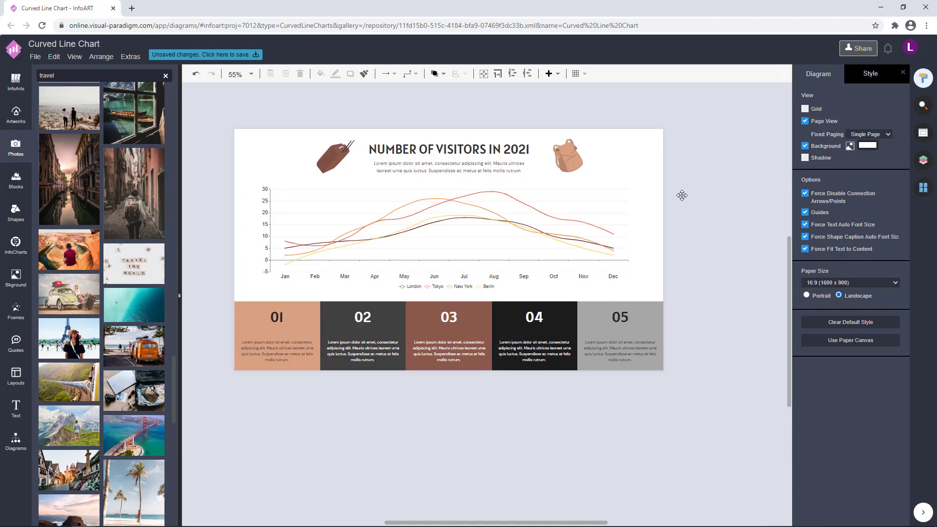
Readjust the tilt of the backpack beside the title
click(566, 158)
drag(589, 136, 575, 126)
click(674, 158)
double_click(680, 168)
click(698, 176)
Move the suitcase and the backpack slightly closer to the title on either side
drag(335, 160, 340, 160)
click(411, 116)
drag(567, 157, 562, 157)
click(700, 164)
drag(660, 185, 657, 179)
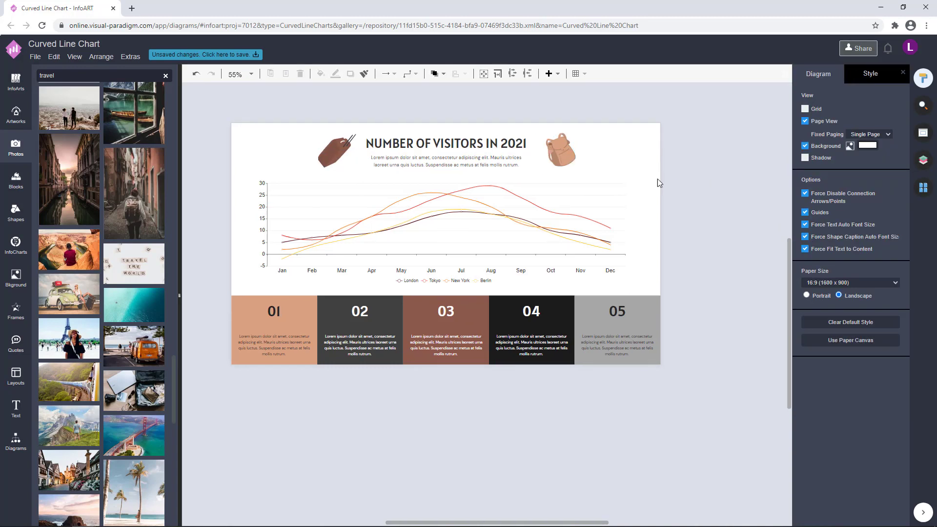
Set the font colour of the title NUMBER OF VISITORS IN 2021 to brown
click(494, 140)
click(851, 73)
click(888, 184)
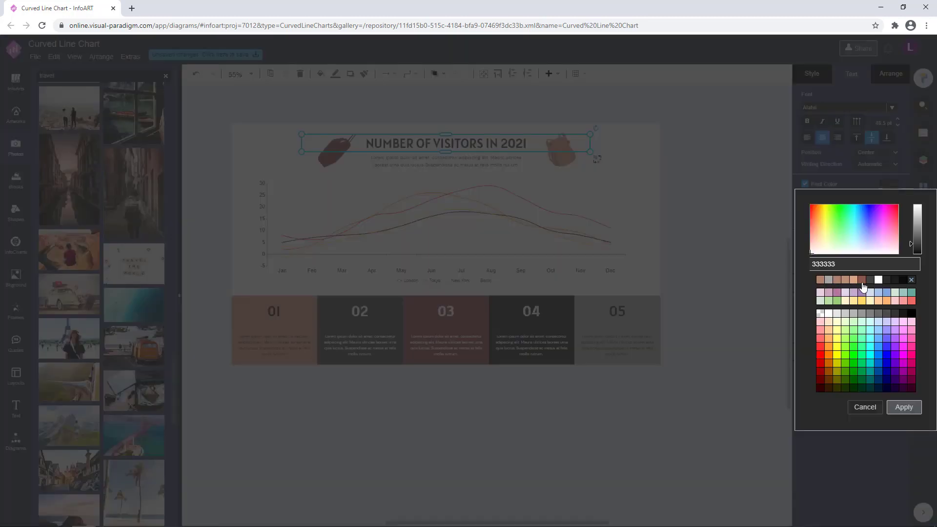
click(861, 280)
click(902, 407)
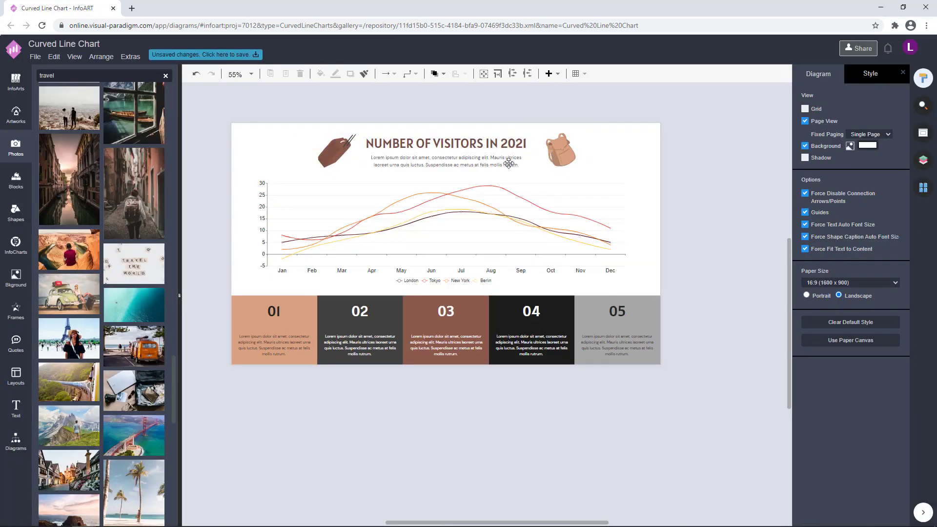
Set the font colour of only the words IN 2021 in the title to dark grey 2B2B2B
double_click(487, 143)
click(485, 144)
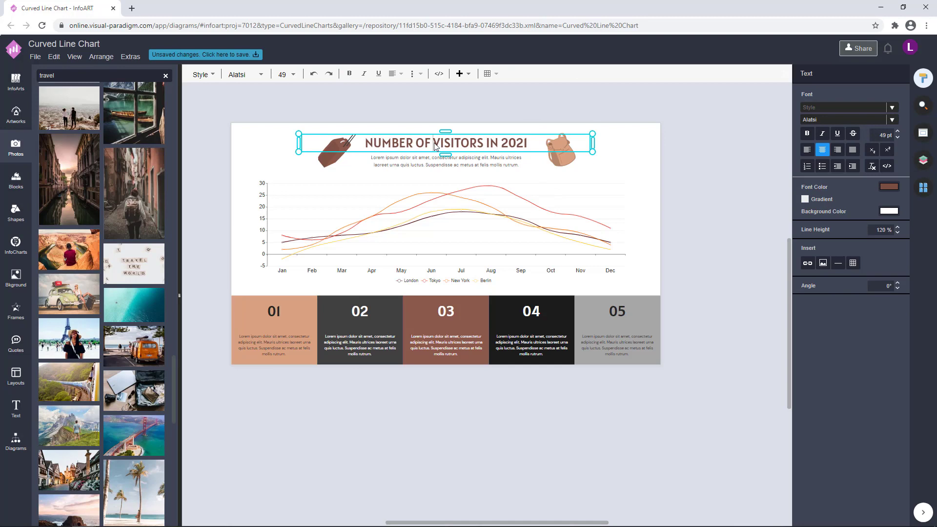
drag(434, 142, 527, 142)
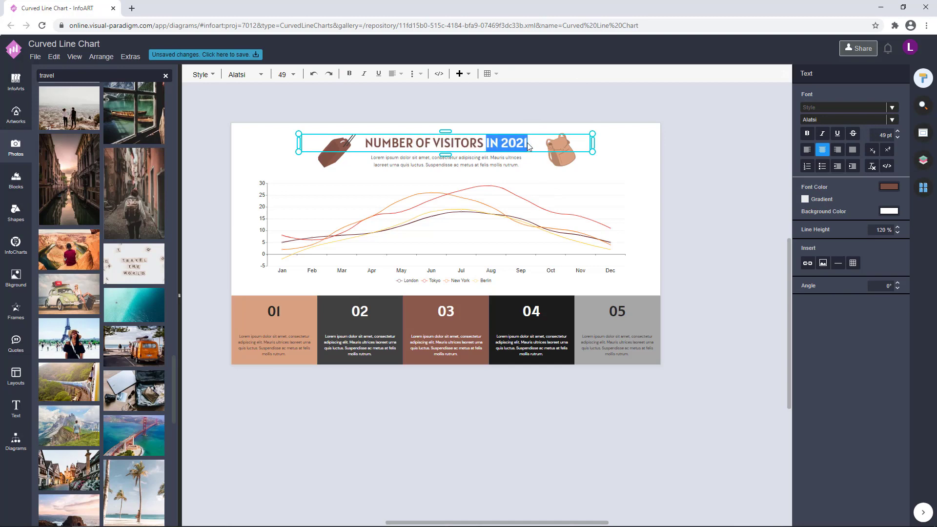
click(888, 187)
click(881, 290)
click(916, 247)
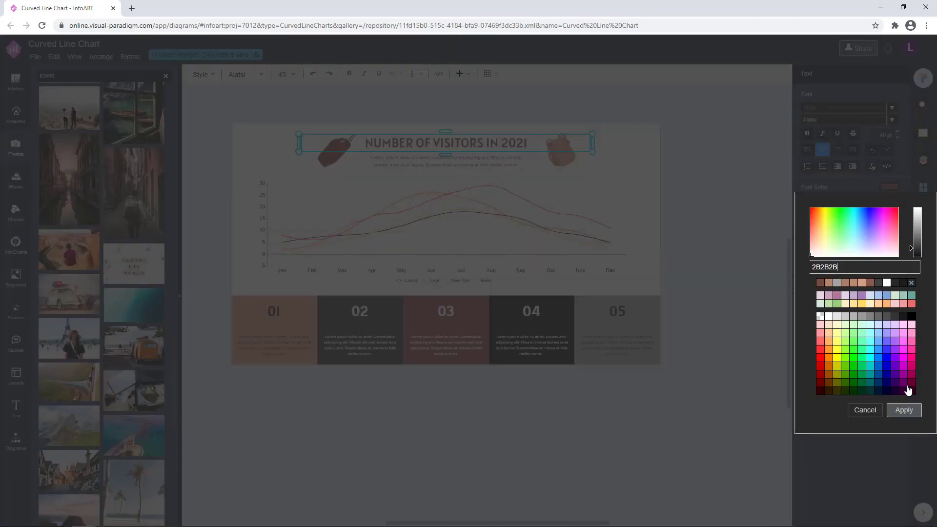
click(903, 410)
click(746, 258)
click(524, 153)
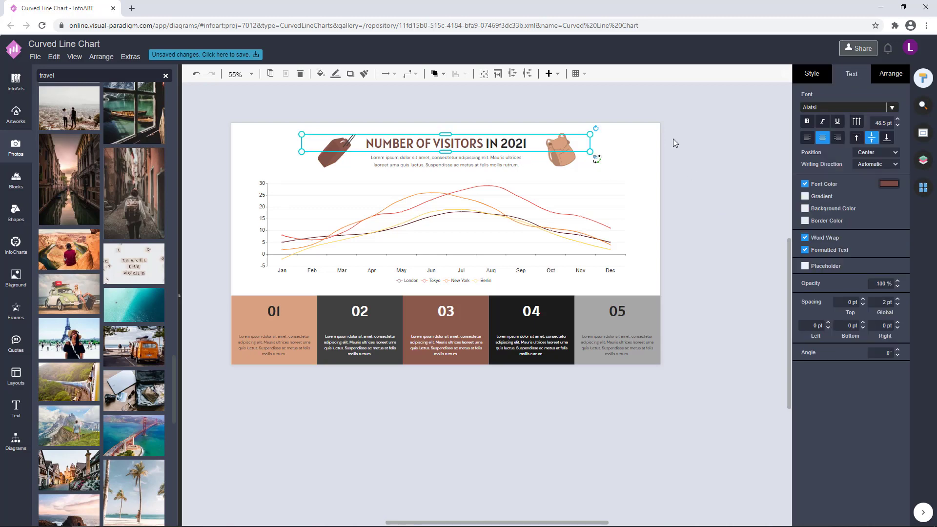
click(672, 139)
click(505, 158)
click(729, 154)
click(555, 147)
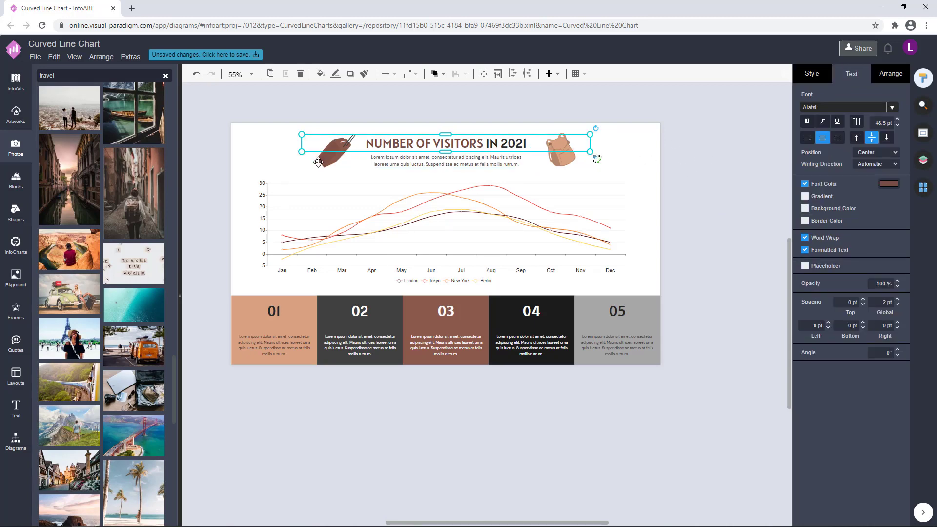
click(554, 160)
drag(337, 159, 340, 161)
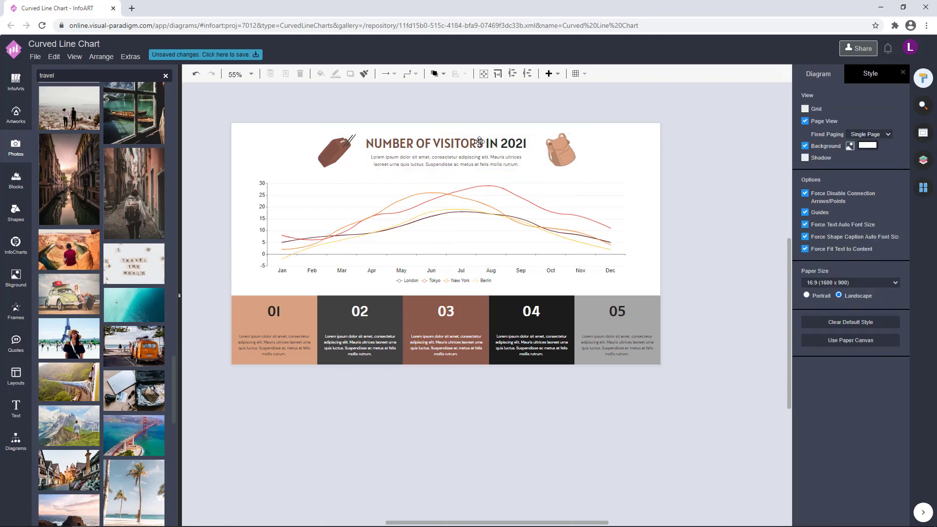
click(475, 163)
drag(475, 162, 474, 163)
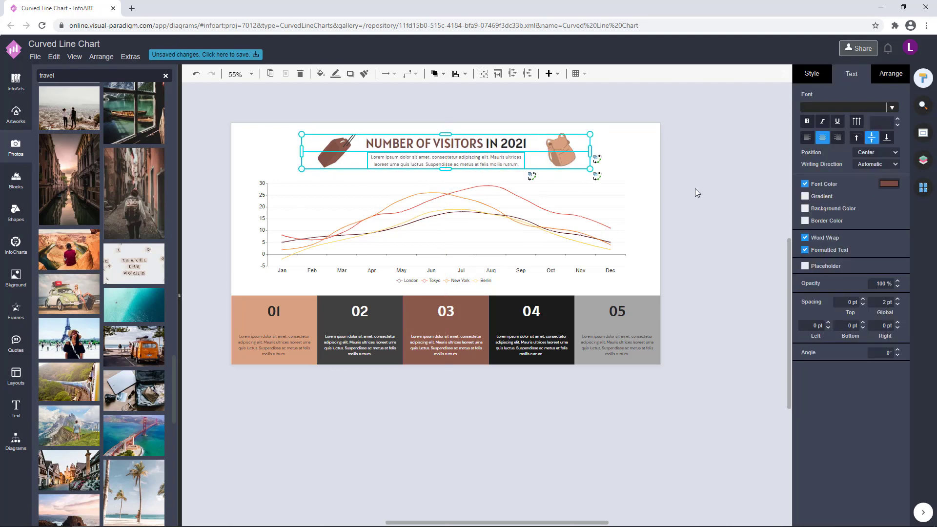
click(705, 219)
click(562, 221)
drag(711, 254, 729, 258)
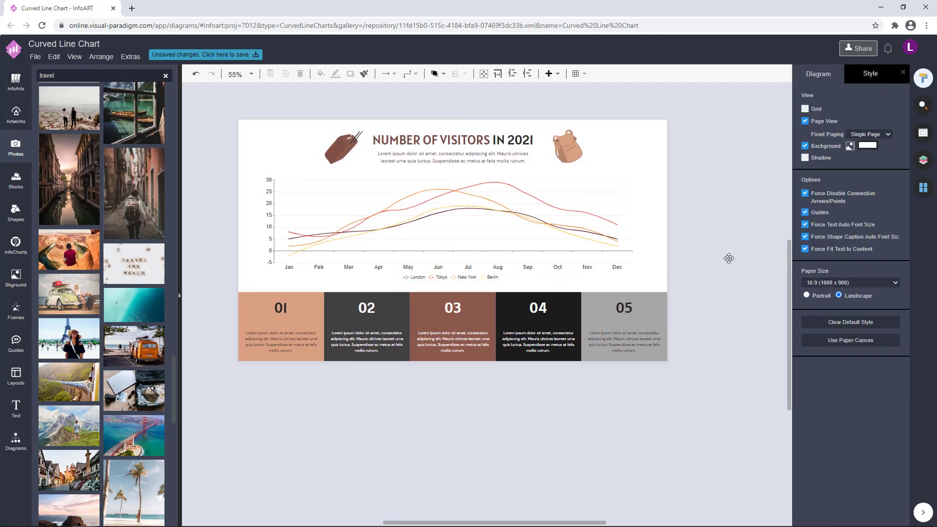
Set the London line's colour in the curved line chart to #D9A282
click(628, 239)
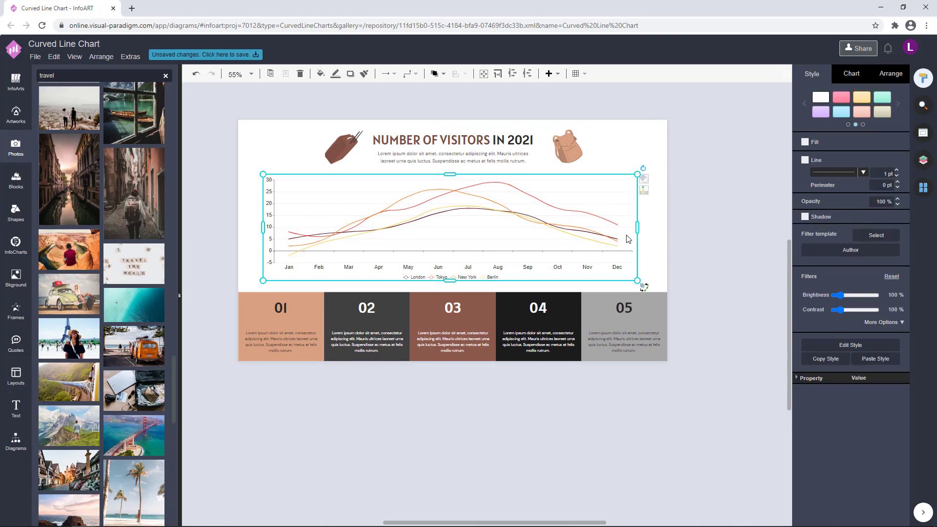
click(857, 73)
click(889, 144)
click(880, 264)
click(880, 264)
drag(854, 249, 832, 251)
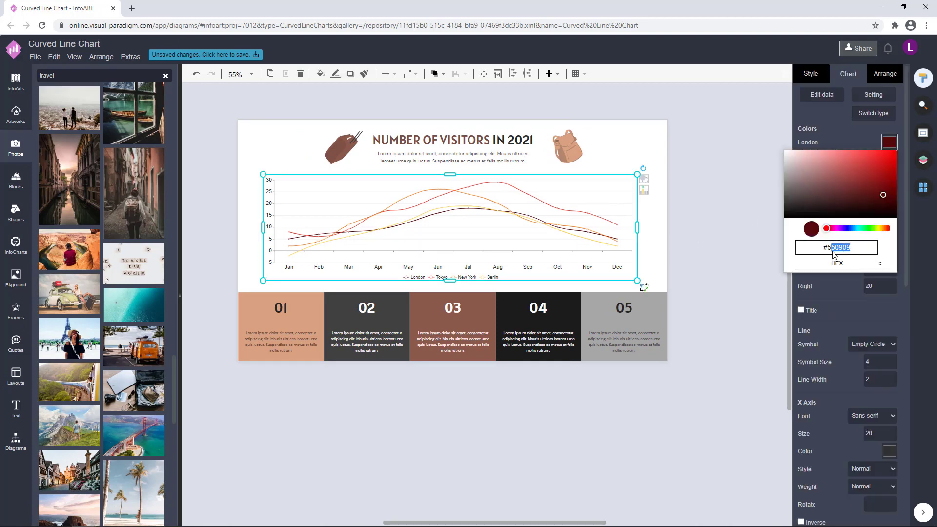
text(D9A282)
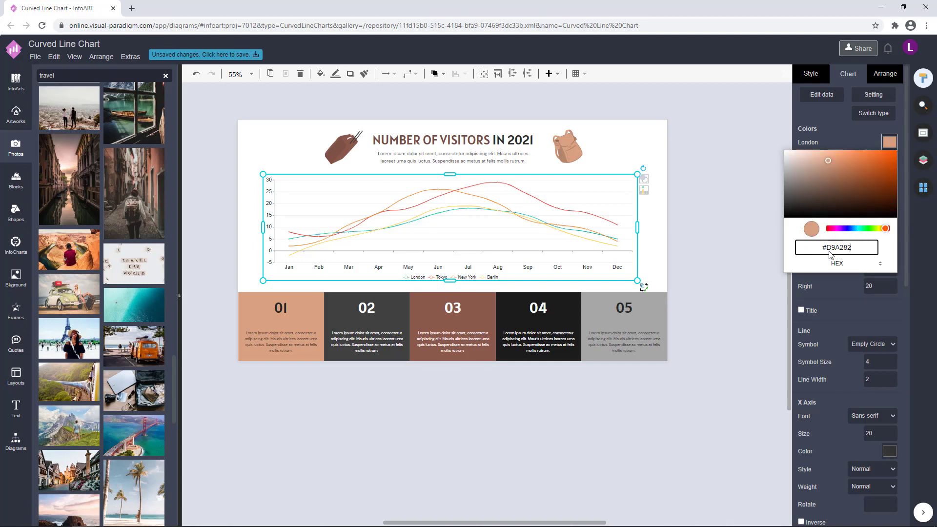
click(868, 138)
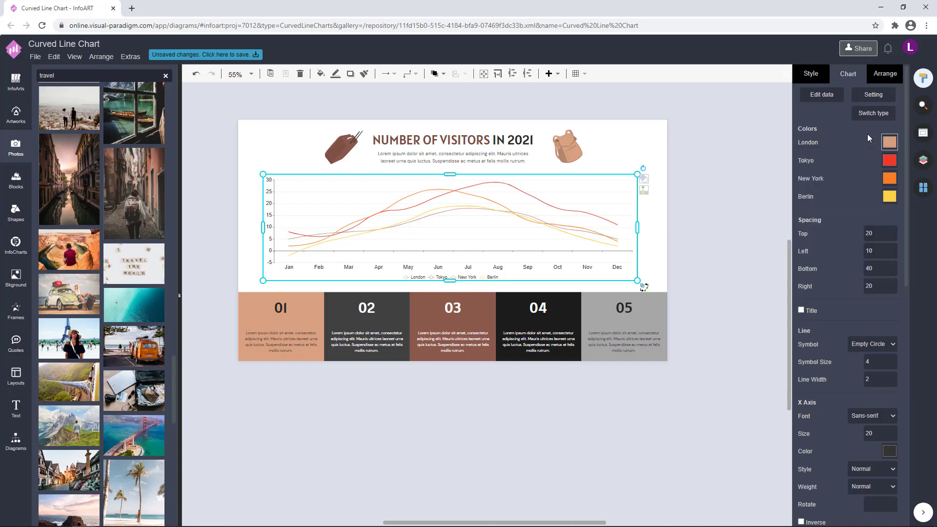
Set the Tokyo line's colour in the chart to #8C594D
click(890, 162)
drag(839, 265, 866, 269)
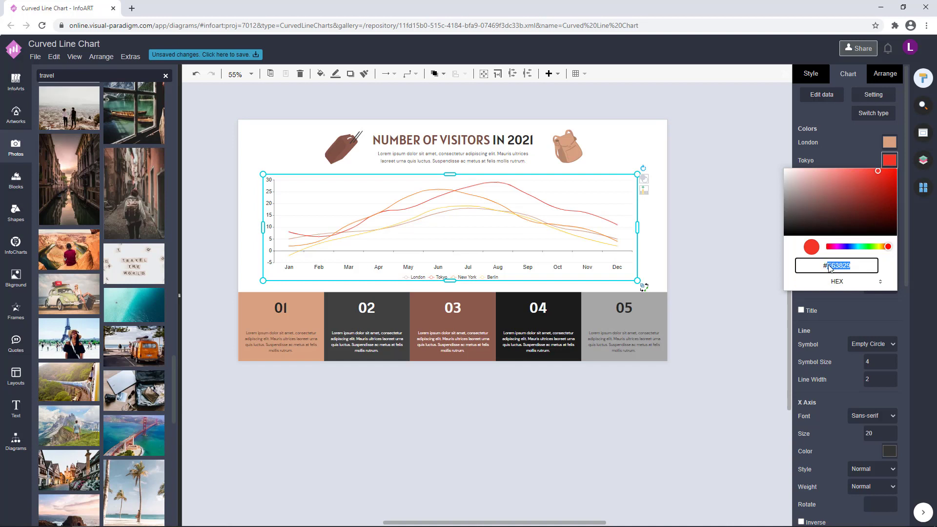
text(8C594D)
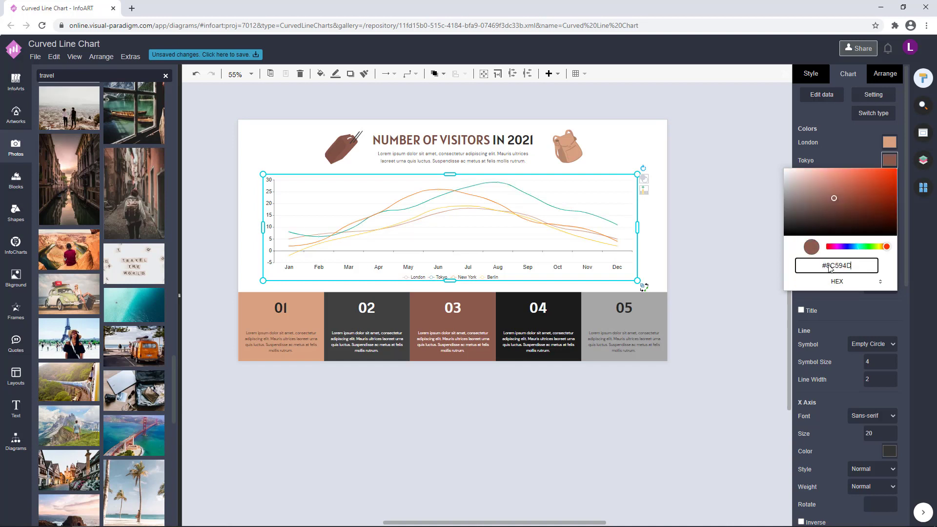
Set the New York line's colour in the curved line chart to #A6A6A6
click(865, 143)
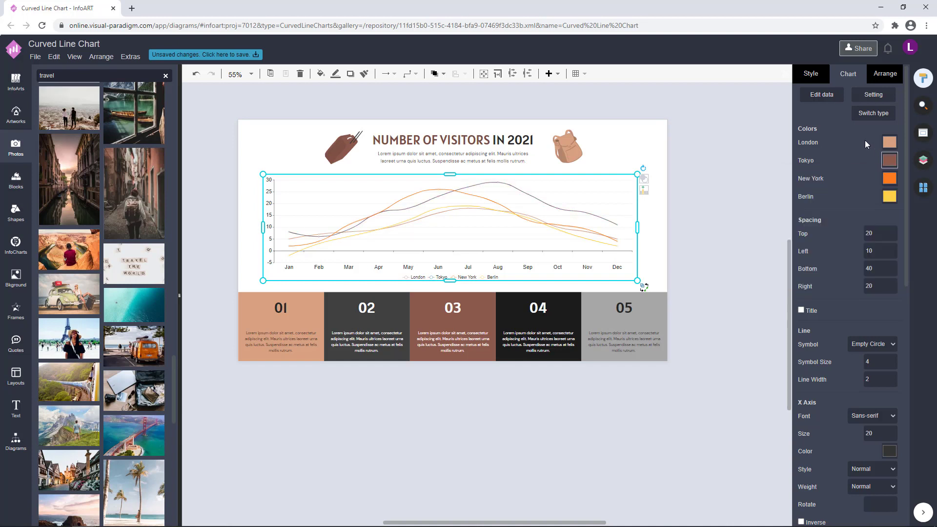
click(890, 178)
click(879, 299)
click(880, 300)
drag(858, 289, 835, 287)
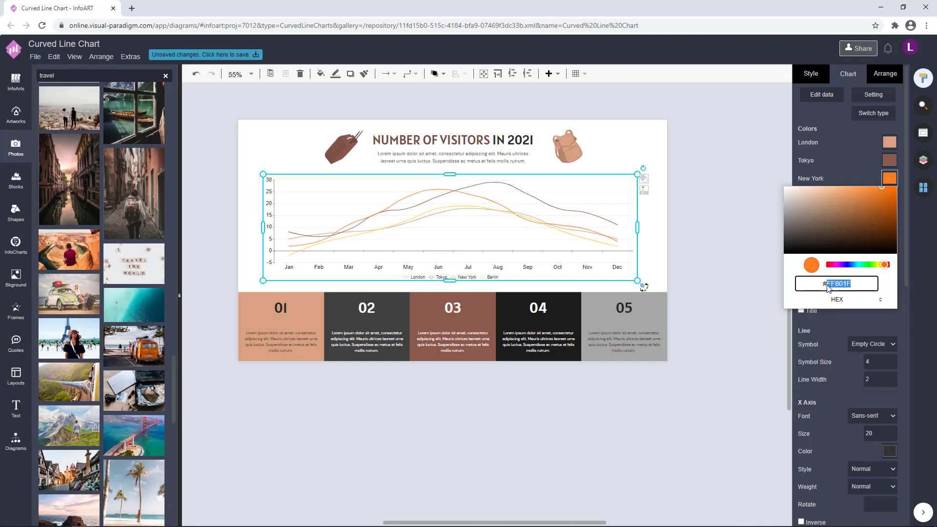
text(A)
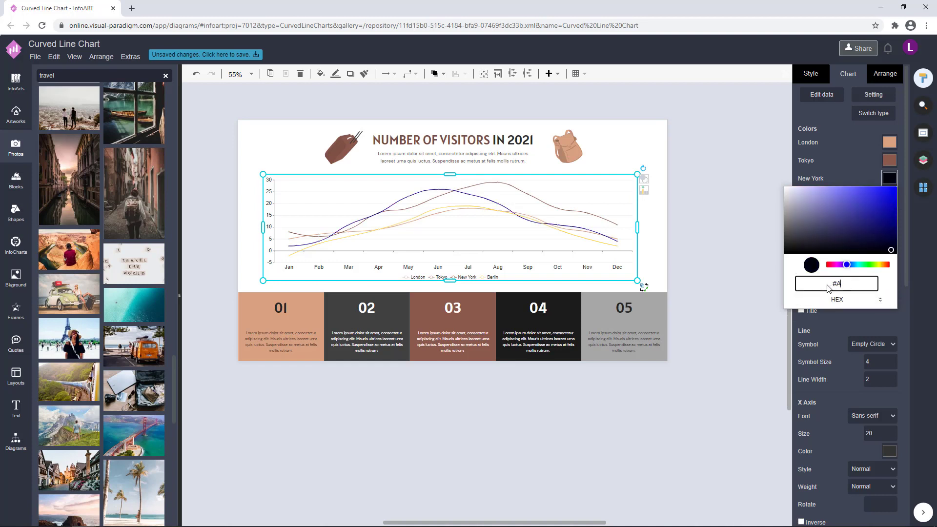
text(A6A6A6)
click(852, 171)
Set the Berlin line's colour in the curved line chart to #404040
click(886, 195)
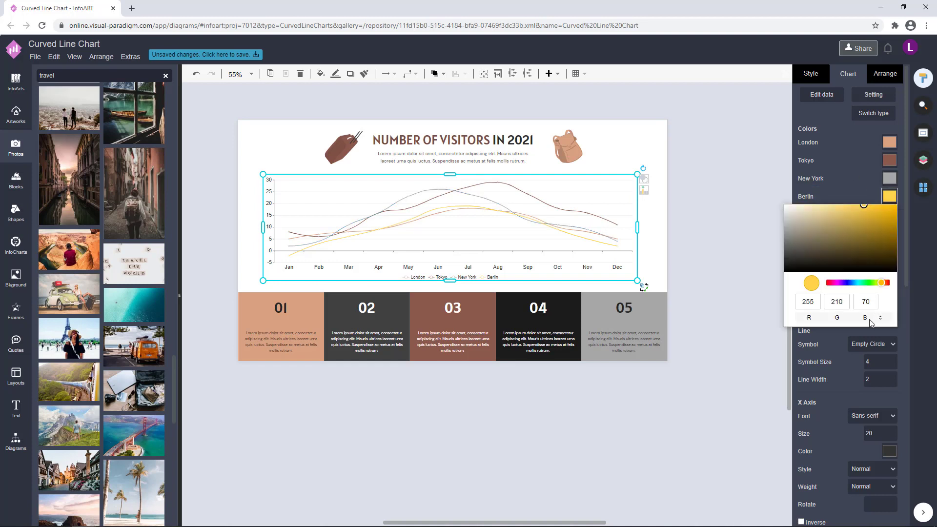
click(880, 317)
click(783, 225)
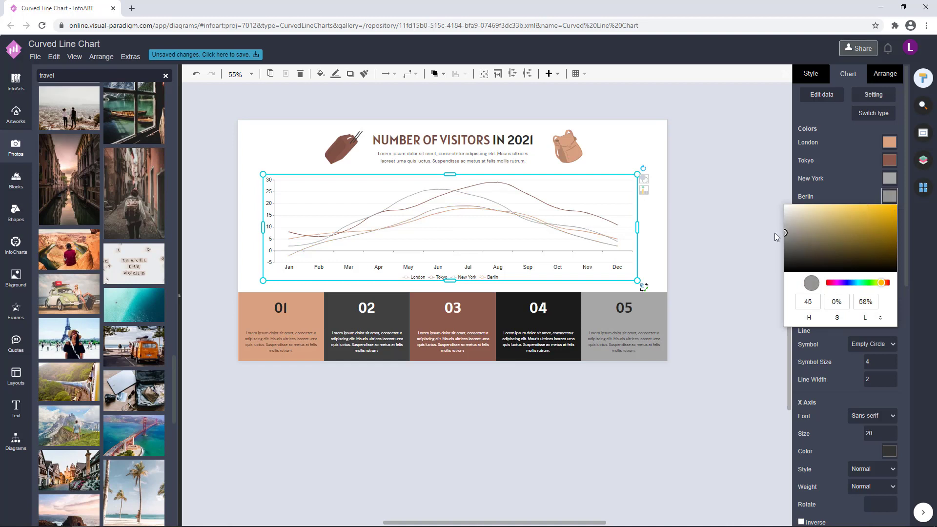
click(881, 317)
click(881, 318)
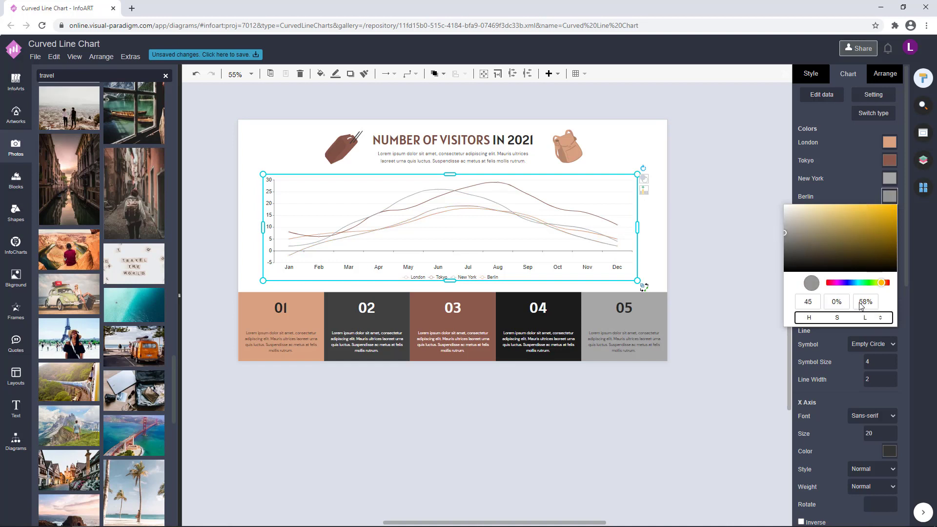
click(881, 318)
drag(838, 301, 853, 307)
text(404040)
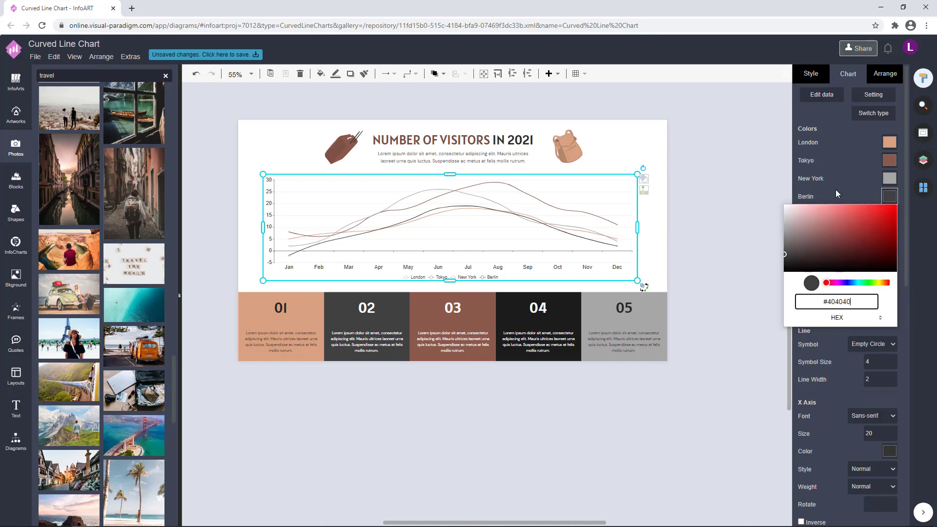
click(687, 232)
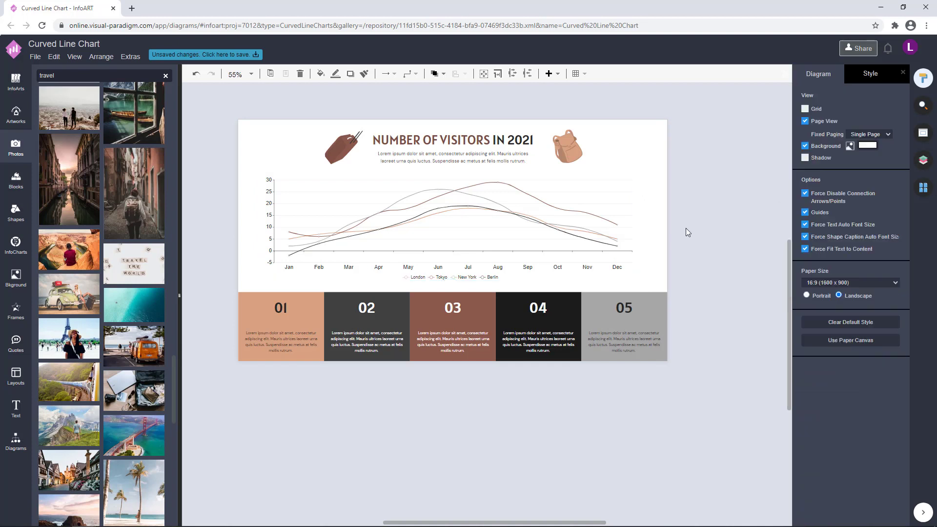
Set the line width of the curved line chart to 3
click(549, 221)
click(891, 378)
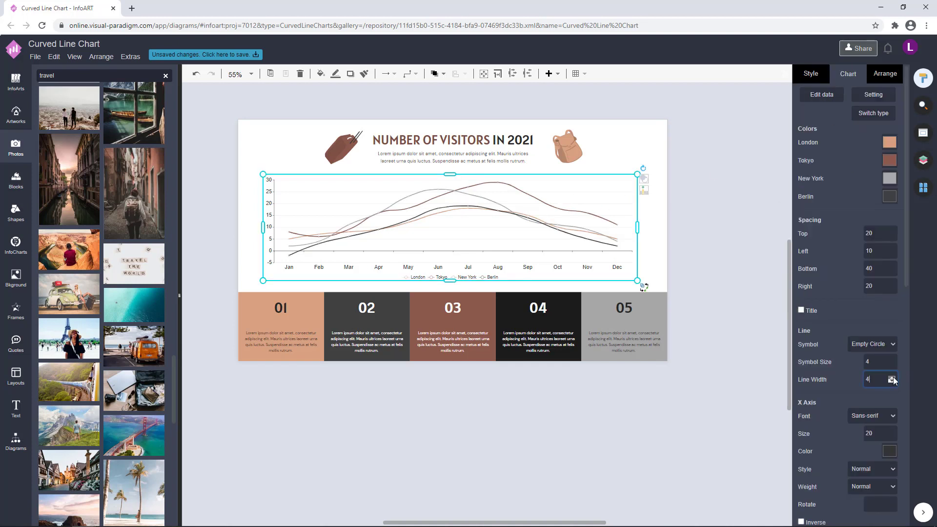
click(893, 382)
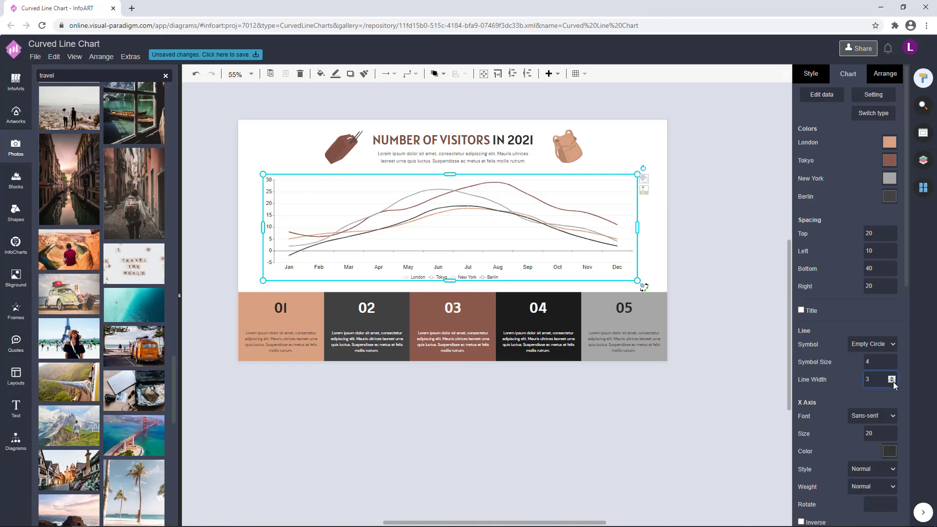